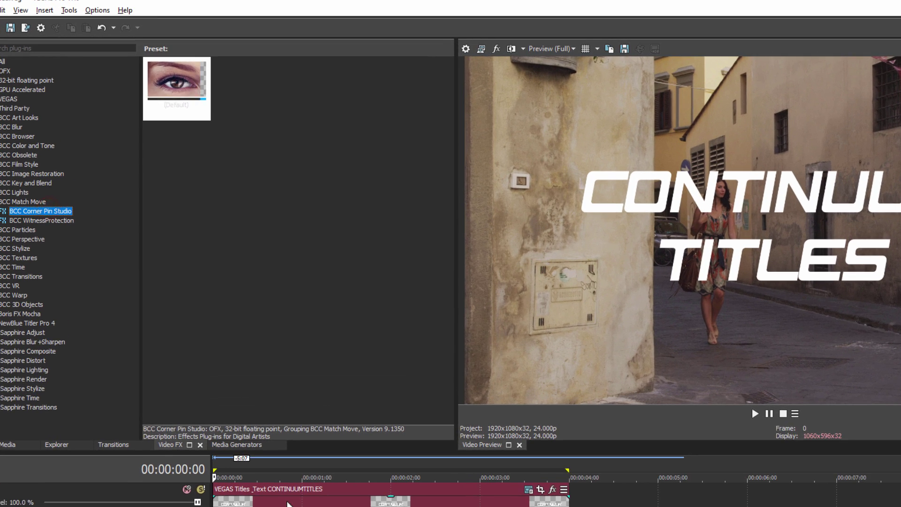
{"action": "left_click_drag", "start_coordinate": [288, 503], "coordinate": [287, 504]}
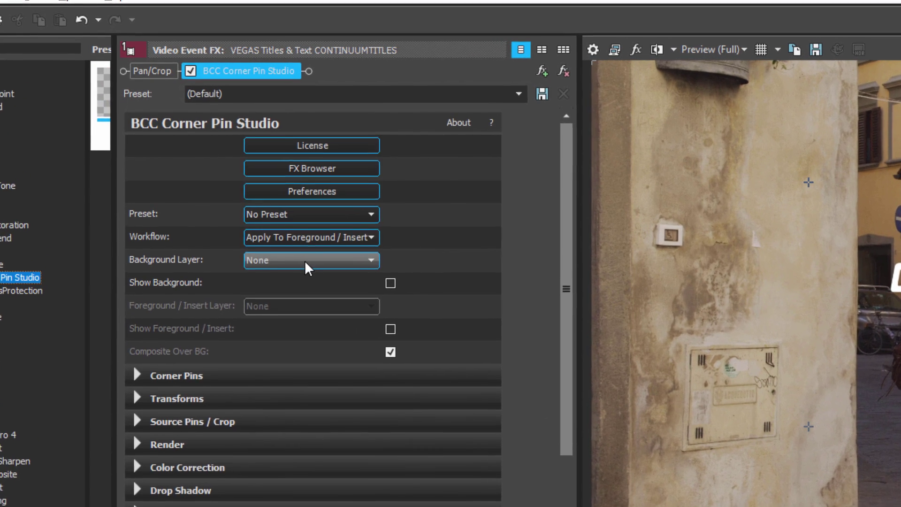
{"action": "left_click", "coordinate": [288, 248]}
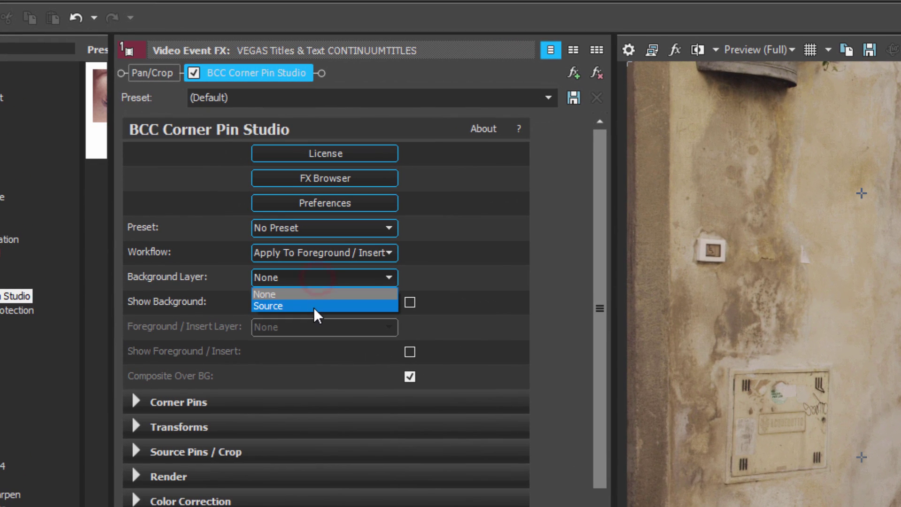
{"action": "left_click", "coordinate": [595, 74]}
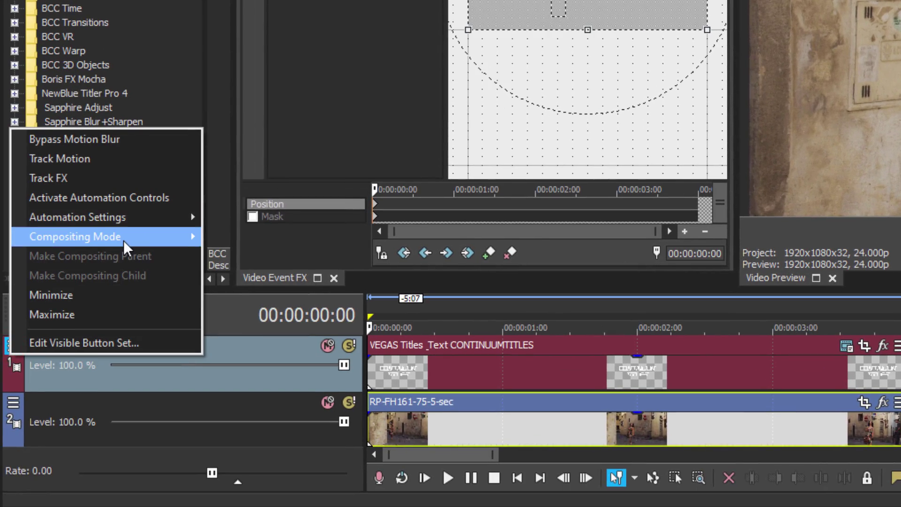
Set track 1's compositing mode to Custom, using the BCC Corner Pin Studio plug-in
{"action": "mouse_move", "coordinate": [94, 319]}
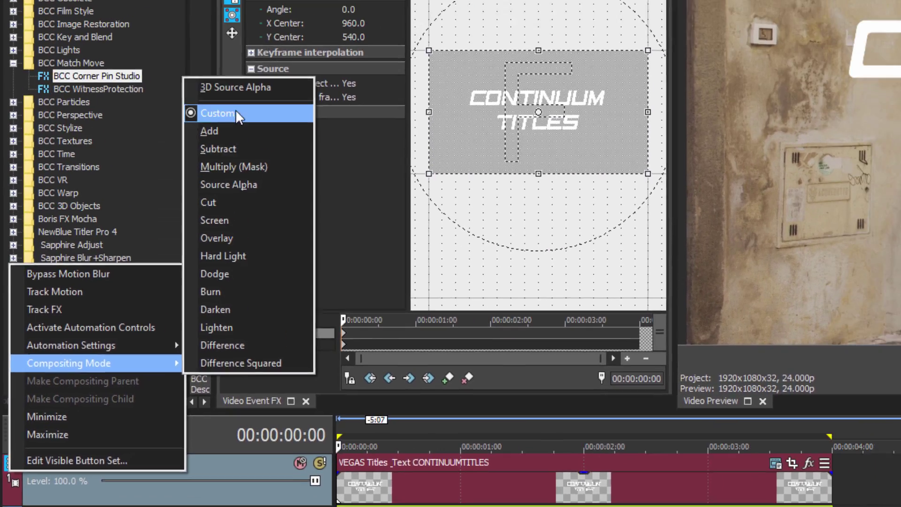
{"action": "left_click", "coordinate": [242, 78]}
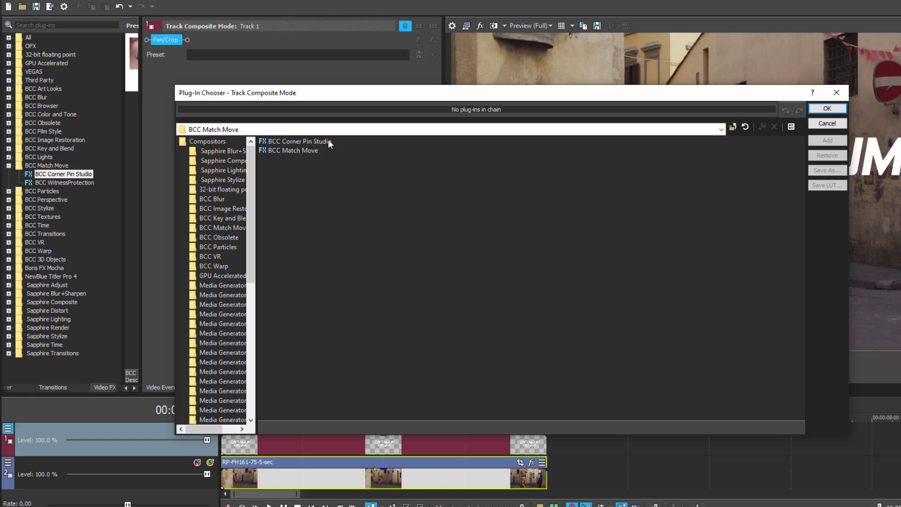
{"action": "left_click", "coordinate": [328, 140]}
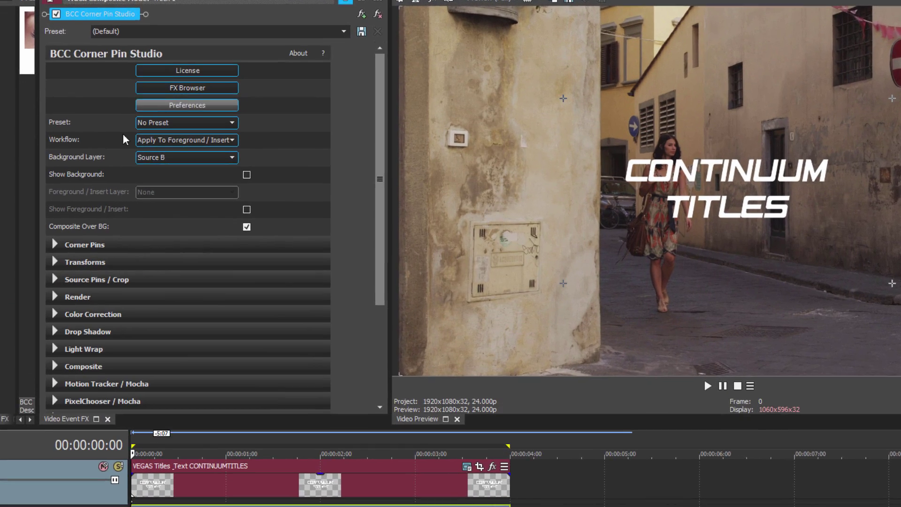
Check the effect's Background Layer and Workflow choices, and set the workflow to Apply to Background
{"action": "left_click", "coordinate": [172, 153]}
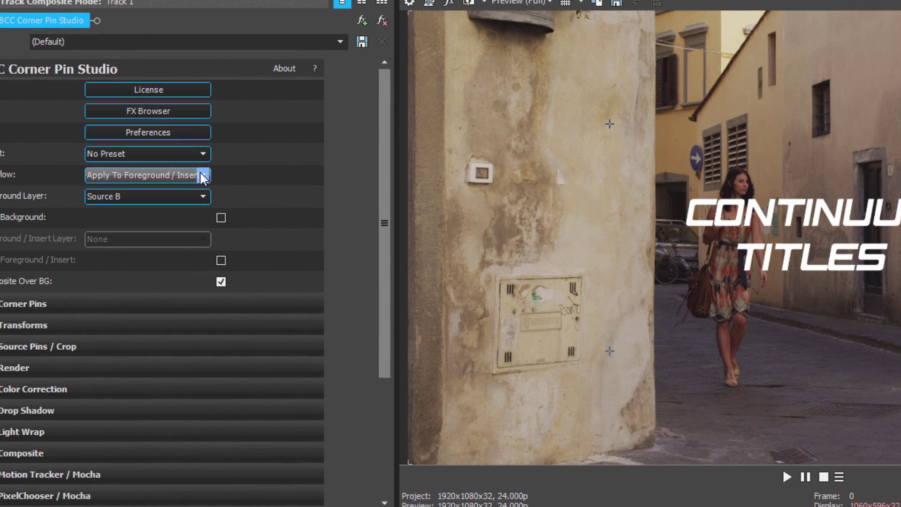
{"action": "left_click", "coordinate": [154, 174]}
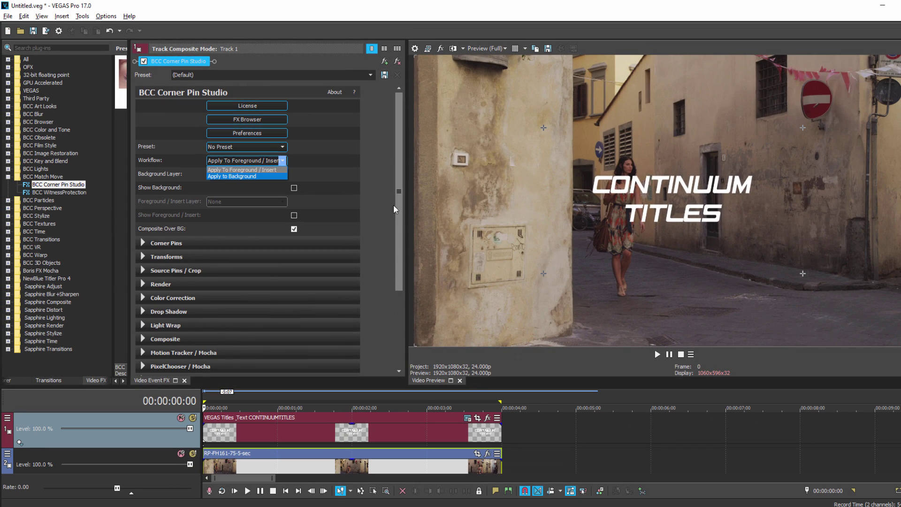
{"action": "left_click", "coordinate": [384, 169]}
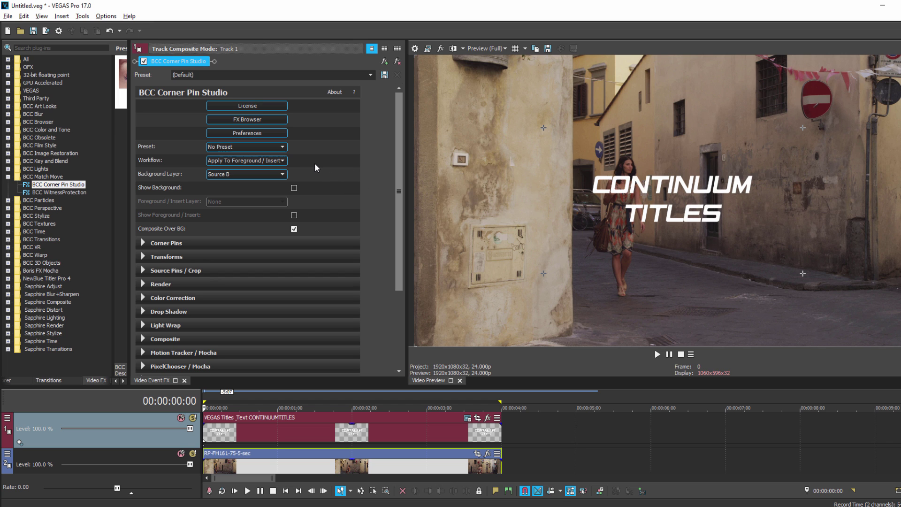
{"action": "left_click", "coordinate": [284, 161]}
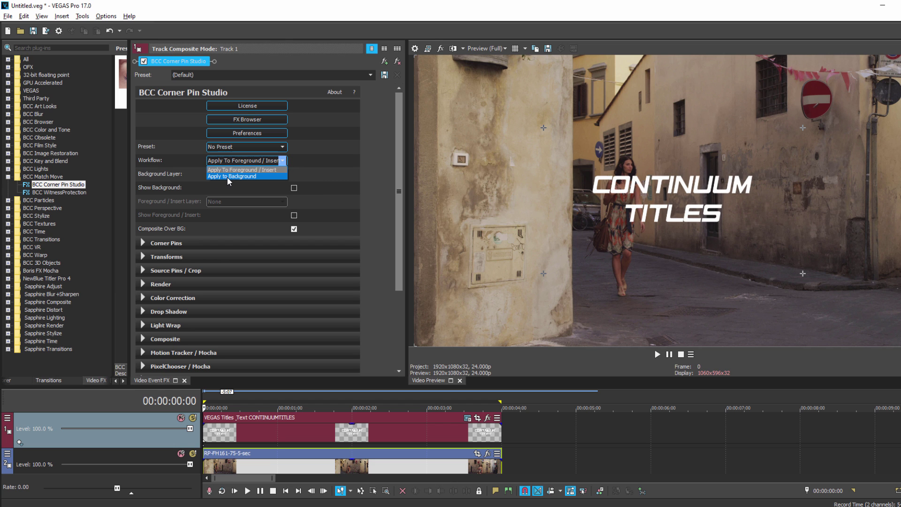
{"action": "left_click", "coordinate": [227, 176]}
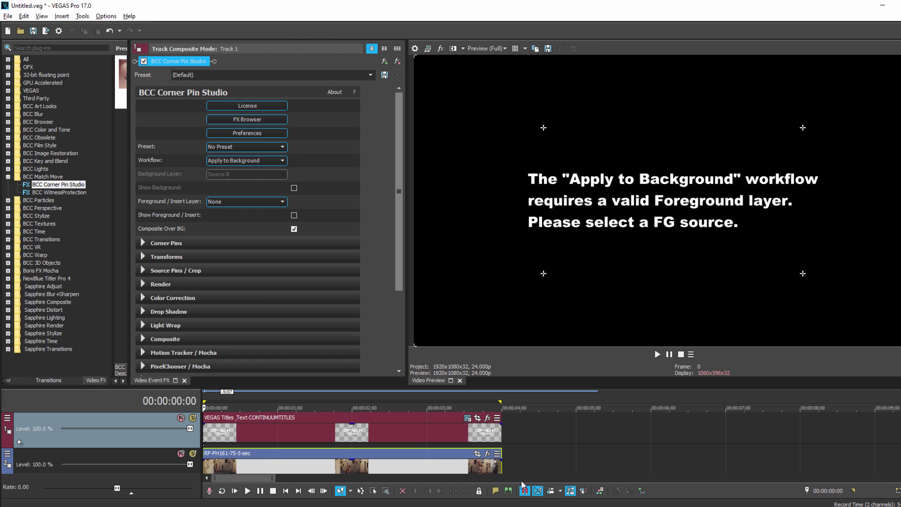
Swap the two timeline events so that RP-FH161-75-5-sec is on track 1 and the CONTINUUM TITLES text is on track 2
{"action": "left_click_drag", "start_coordinate": [401, 434], "coordinate": [732, 434]}
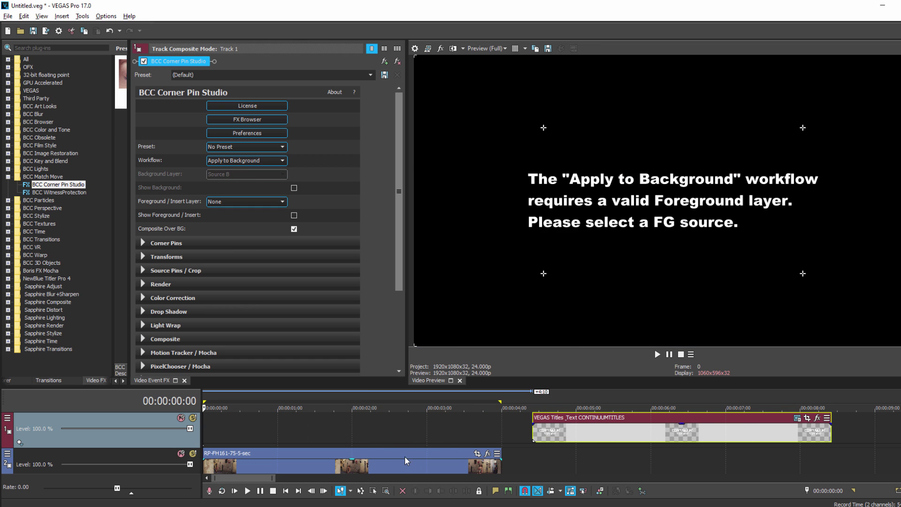
{"action": "mouse_move", "coordinate": [405, 456]}
{"action": "left_mouse_down"}
{"action": "mouse_move", "coordinate": [396, 421]}
{"action": "mouse_move", "coordinate": [603, 419]}
{"action": "mouse_move", "coordinate": [622, 428]}
{"action": "left_mouse_up"}
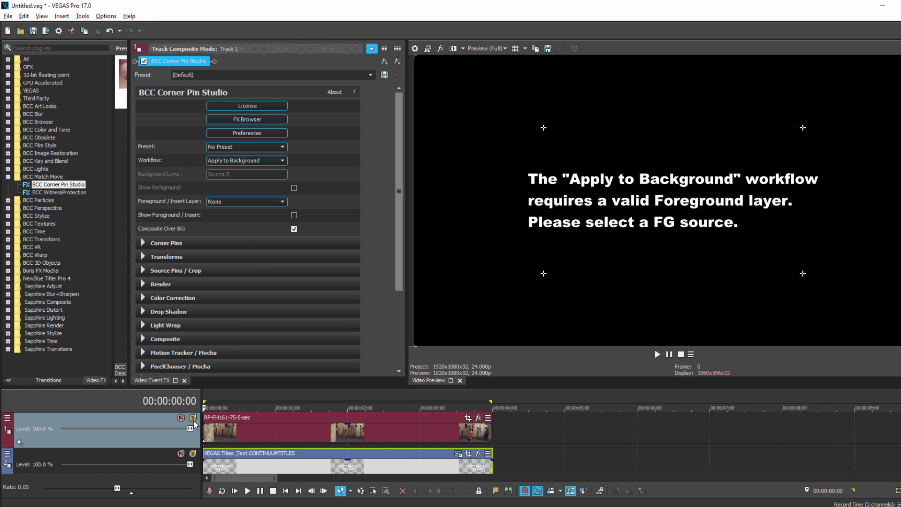
Place the playhead at frame 10 and set the effect's Foreground / Insert Layer to Source B
{"action": "left_click", "coordinate": [233, 405]}
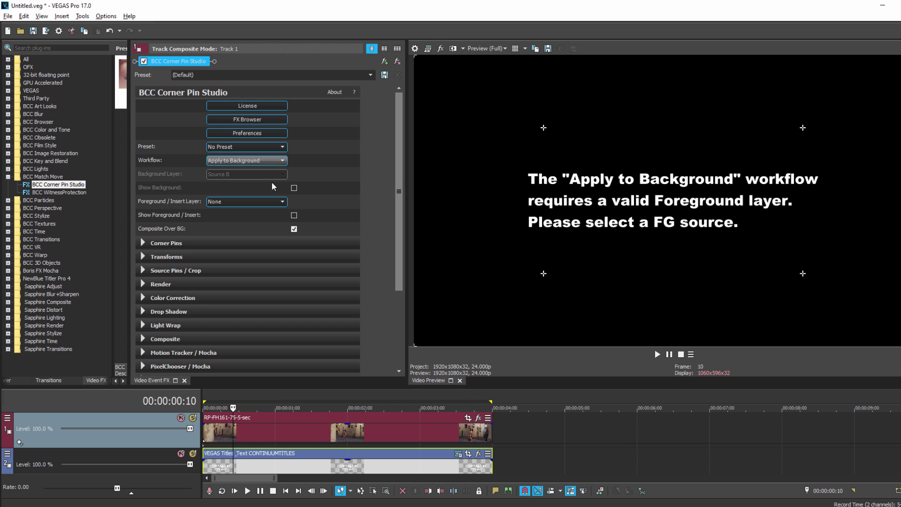
{"action": "left_click", "coordinate": [246, 202]}
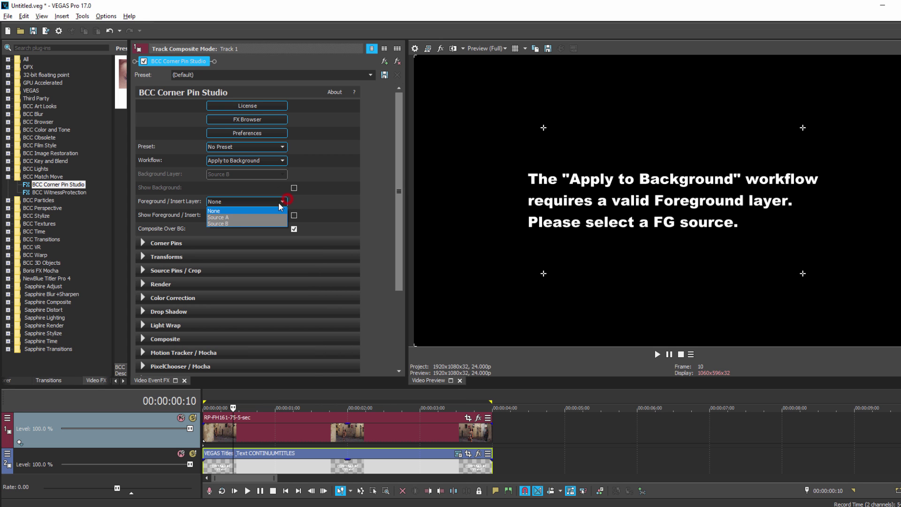
{"action": "left_click", "coordinate": [243, 223]}
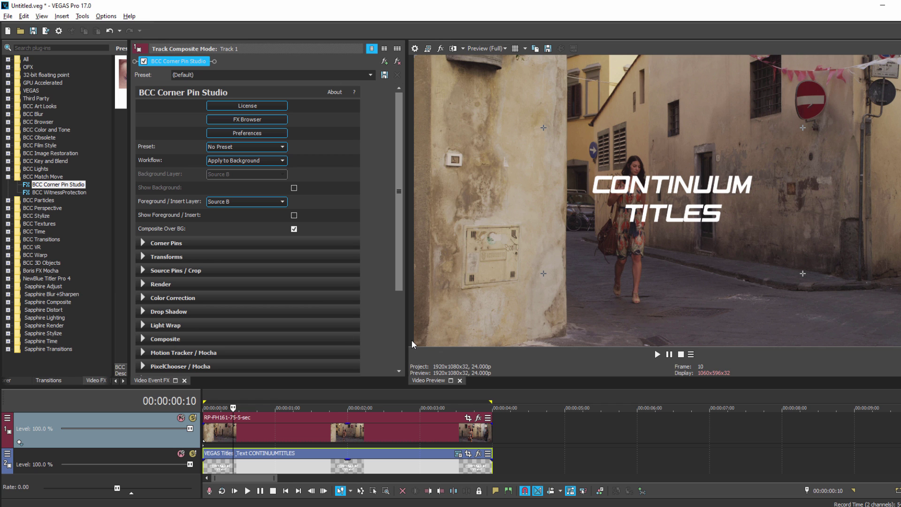
Expand the effect's Motion Tracker / Mocha settings and launch the Mocha Motion Tracker
{"action": "left_click_drag", "start_coordinate": [396, 207], "coordinate": [393, 294]}
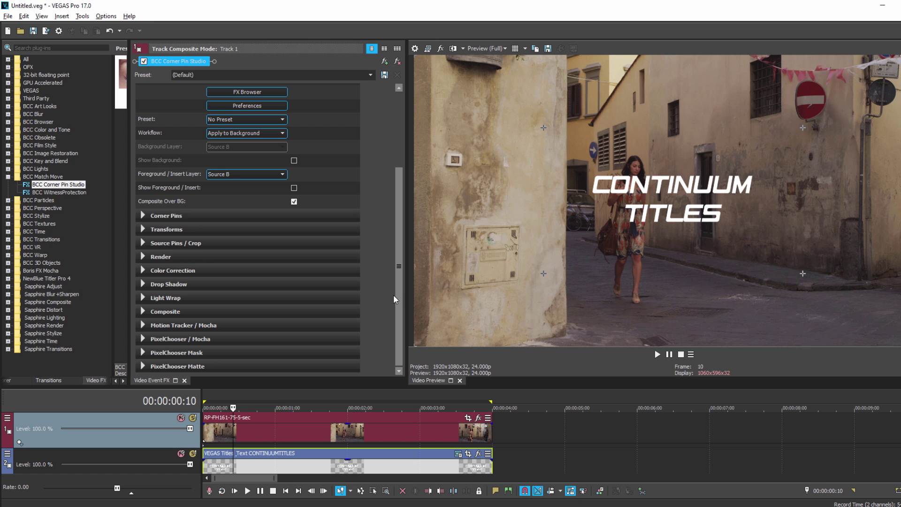
{"action": "left_click", "coordinate": [140, 323]}
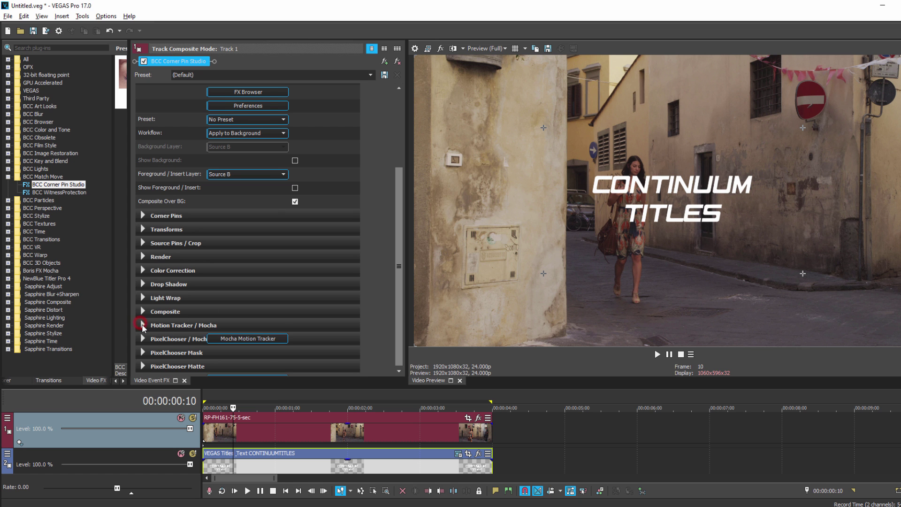
{"action": "left_click", "coordinate": [258, 338]}
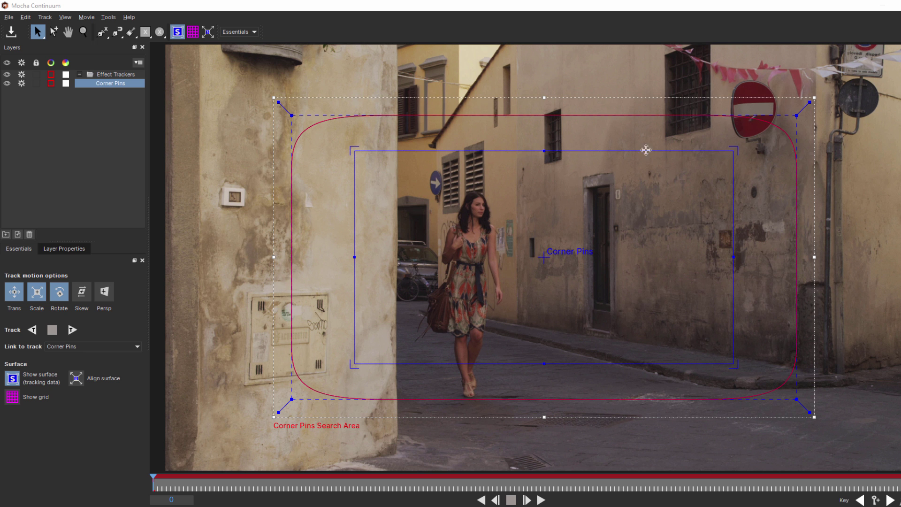
Reshape the Corner Pins search area to enclose the stained wall section between the door and the street corner
{"action": "left_click_drag", "start_coordinate": [292, 115], "coordinate": [632, 153]}
{"action": "left_click_drag", "start_coordinate": [291, 399], "coordinate": [615, 344]}
{"action": "left_click_drag", "start_coordinate": [797, 399], "coordinate": [800, 355]}
{"action": "left_click_drag", "start_coordinate": [797, 116], "coordinate": [793, 137]}
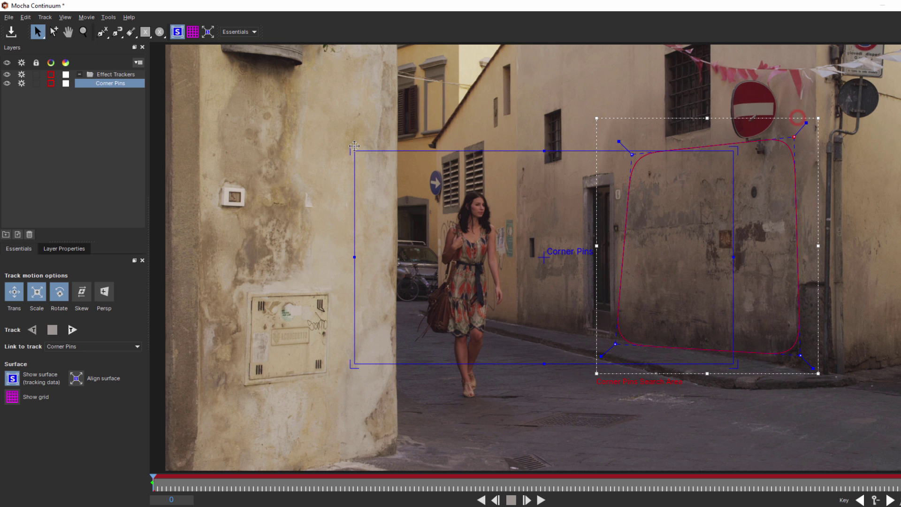
Fit the four corners of the blue Corner Pins surface to the stained wall section, inside the red search area
{"action": "left_click_drag", "start_coordinate": [354, 151], "coordinate": [648, 173]}
{"action": "left_click_drag", "start_coordinate": [733, 150], "coordinate": [776, 158]}
{"action": "left_click_drag", "start_coordinate": [354, 363], "coordinate": [634, 329]}
{"action": "left_click_drag", "start_coordinate": [734, 365], "coordinate": [780, 341]}
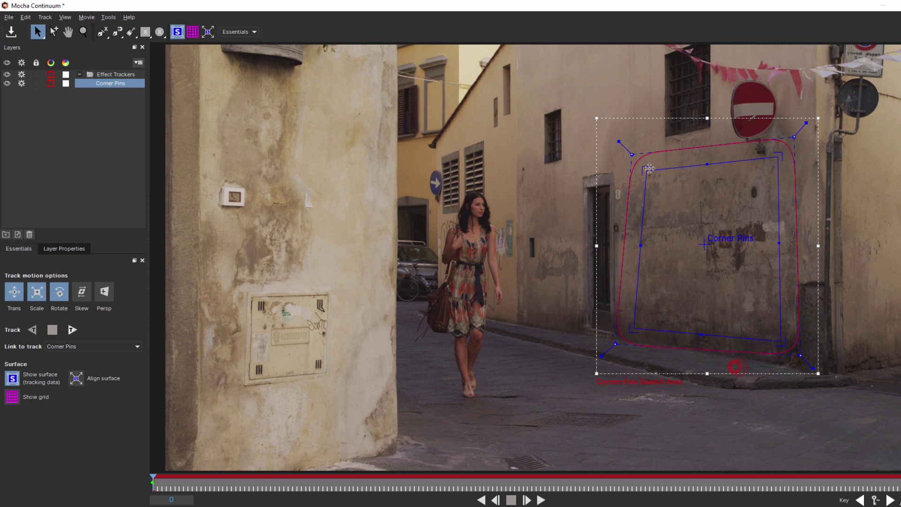
Refine the corners of the surface and search area on the wall, and make the search area's corners sharp
{"action": "left_click_drag", "start_coordinate": [648, 172], "coordinate": [622, 152]}
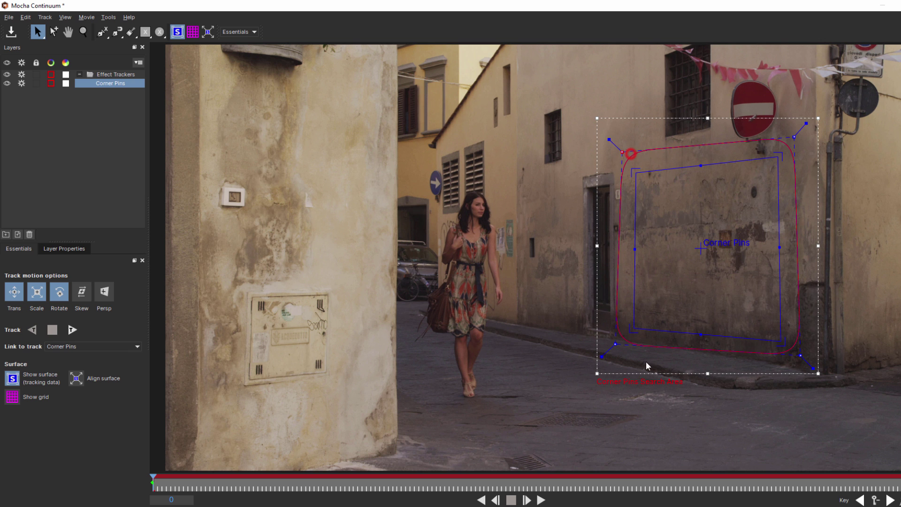
{"action": "left_click_drag", "start_coordinate": [800, 355], "coordinate": [802, 358]}
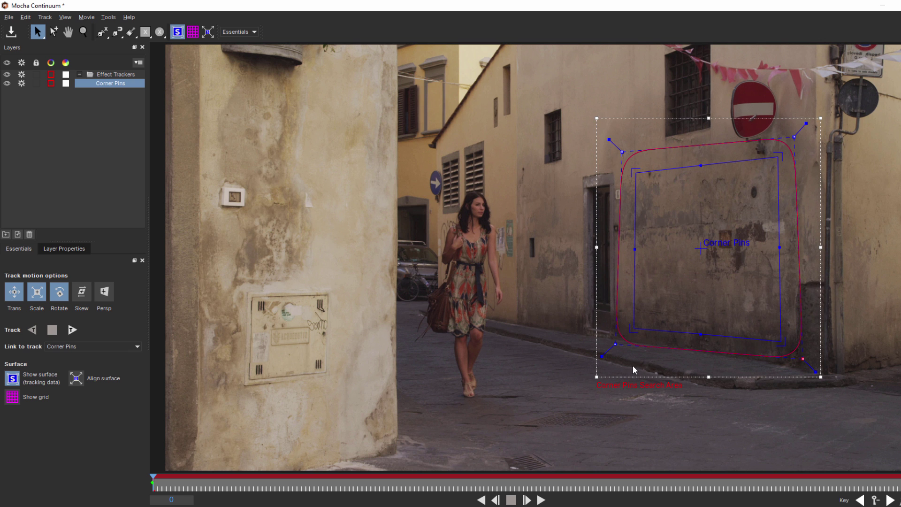
{"action": "left_click_drag", "start_coordinate": [603, 356], "coordinate": [594, 365]}
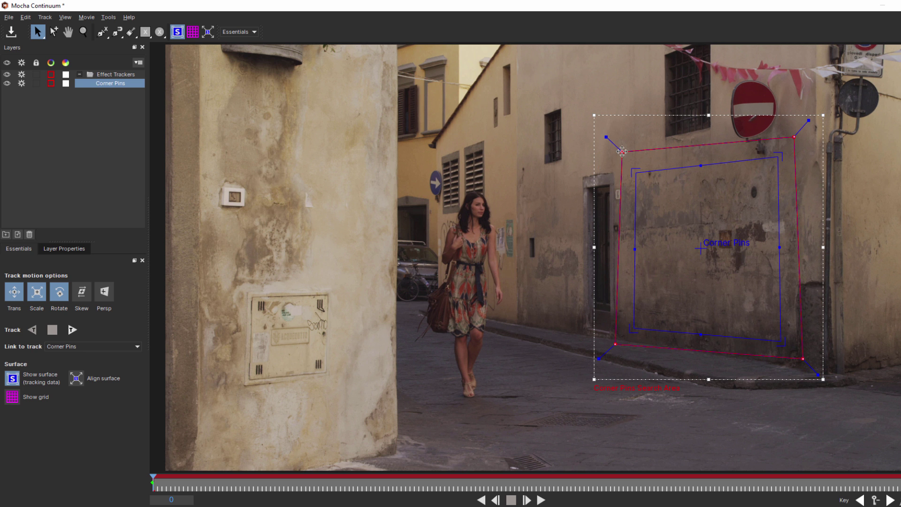
Move the search area to the small barred window above the door and shape its four corners closely around it
{"action": "left_click_drag", "start_coordinate": [622, 151], "coordinate": [524, 96]}
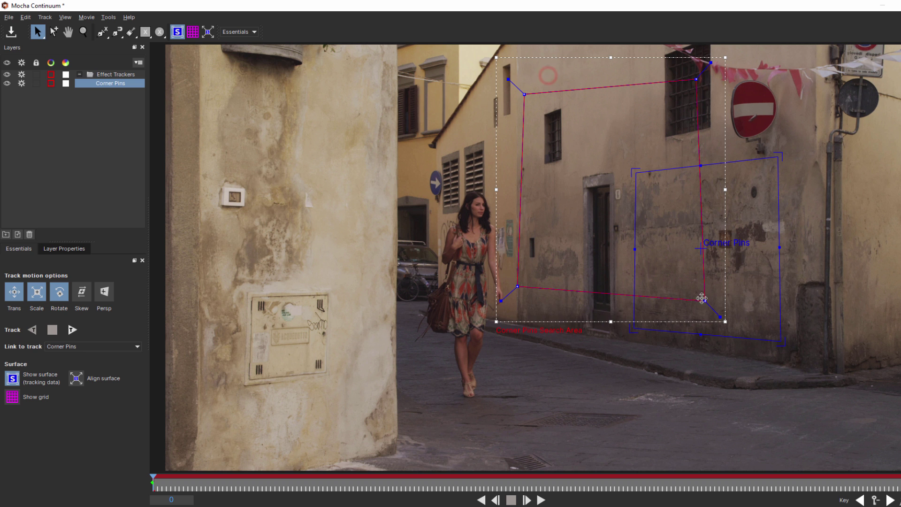
{"action": "left_click_drag", "start_coordinate": [702, 299], "coordinate": [533, 173]}
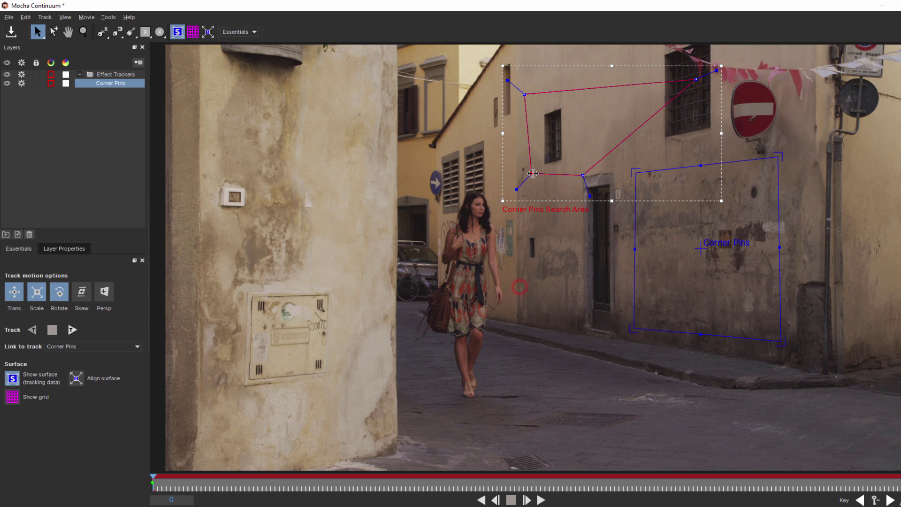
{"action": "left_click_drag", "start_coordinate": [696, 79], "coordinate": [582, 89]}
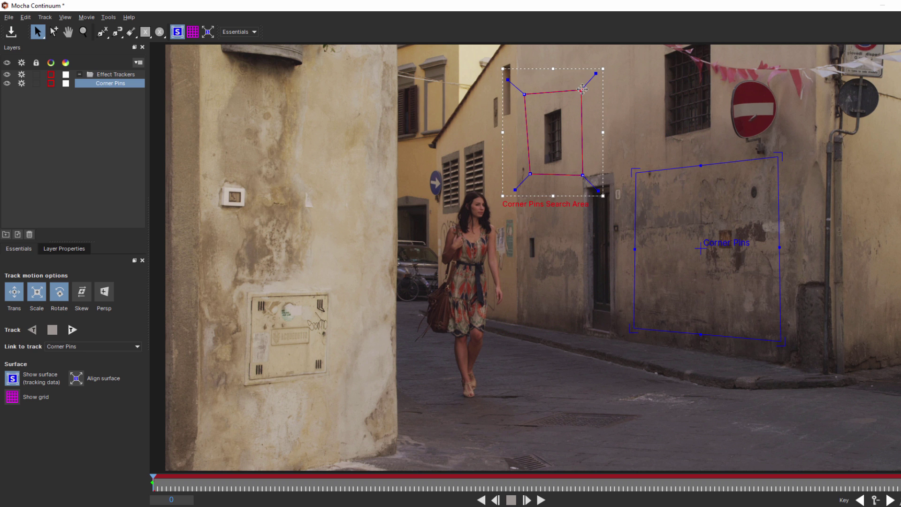
{"action": "left_click_drag", "start_coordinate": [582, 175], "coordinate": [577, 169]}
{"action": "left_click_drag", "start_coordinate": [524, 94], "coordinate": [530, 96]}
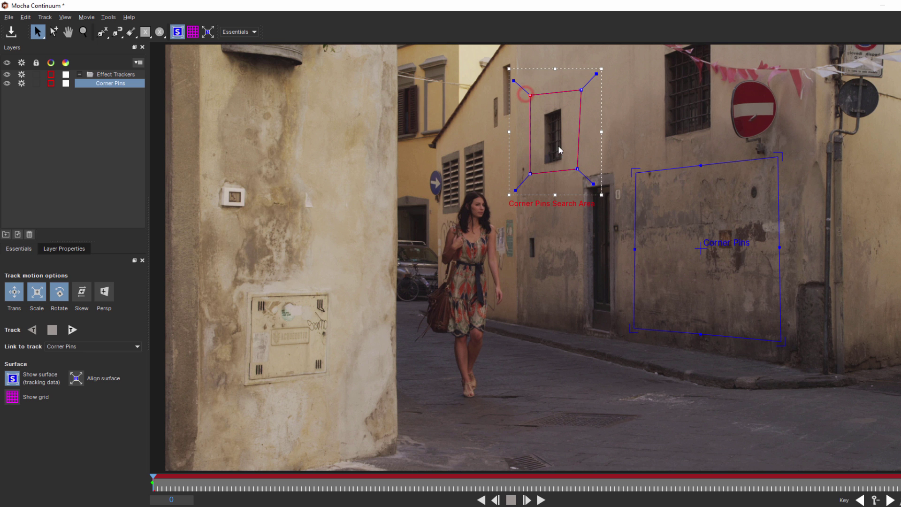
Display the perspective grid, adjust the surface corners to match the wall's perspective, and hide the grid
{"action": "left_click", "coordinate": [192, 32]}
{"action": "left_click_drag", "start_coordinate": [634, 172], "coordinate": [620, 173]}
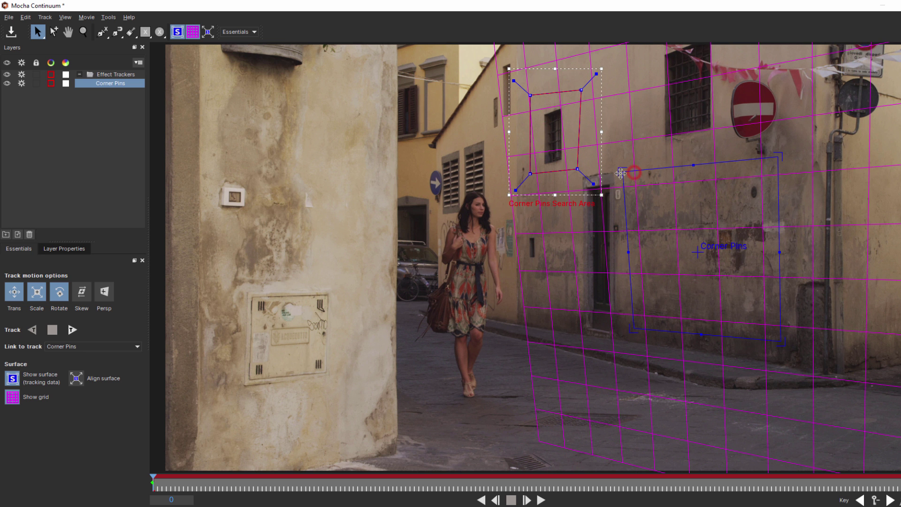
{"action": "left_click_drag", "start_coordinate": [633, 326], "coordinate": [622, 323]}
{"action": "left_click_drag", "start_coordinate": [780, 161], "coordinate": [782, 155]}
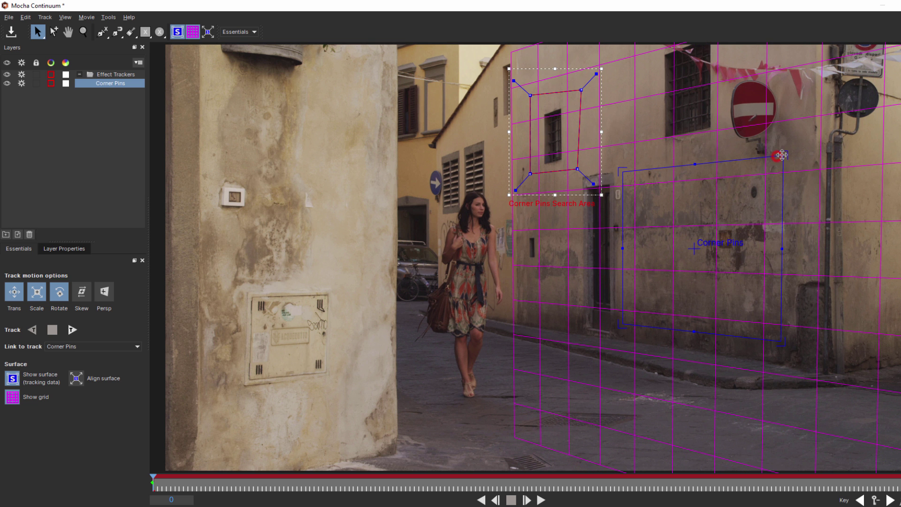
{"action": "left_click", "coordinate": [192, 31]}
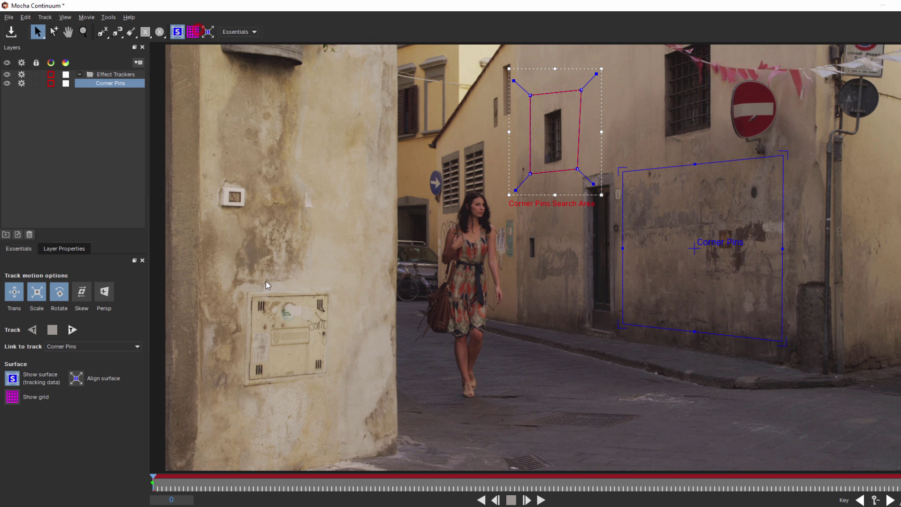
Track the Corner Pins layer forward to the end of the footage, stop tracking, and check the track at frame 83
{"action": "key", "text": "t"}
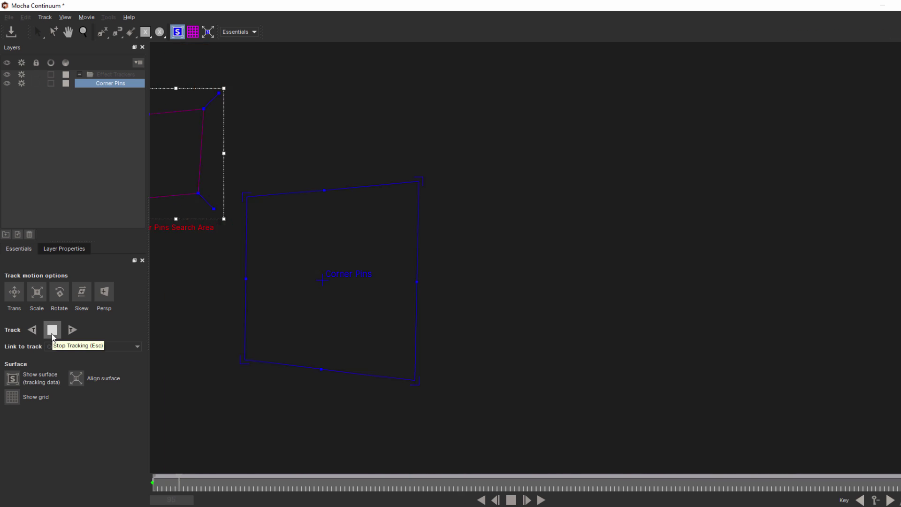
{"action": "left_click", "coordinate": [52, 333]}
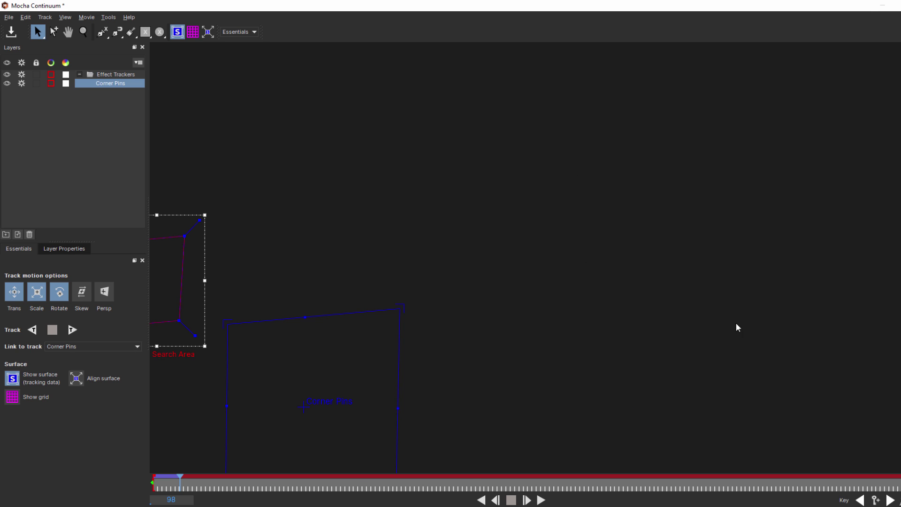
{"action": "left_click", "coordinate": [170, 489]}
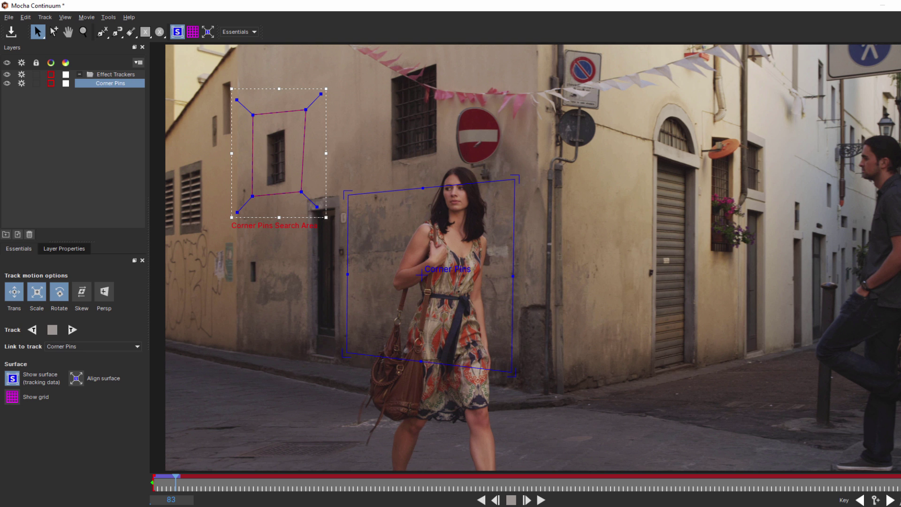
Close the Mocha motion tracker and return to the VEGAS Pro project
{"action": "left_click", "coordinate": [900, 6]}
{"action": "left_click", "coordinate": [610, 281]}
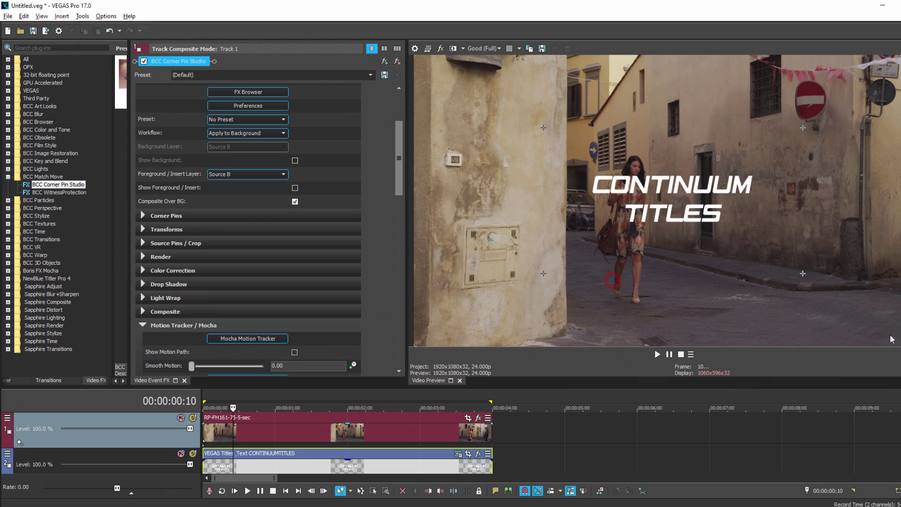
At the first frame, set the text's Translate X to -0.68, Translate Y to -10.20 and Master Scale to 149.66, and play through to frame 63
{"action": "key", "text": "ctrl+Home"}
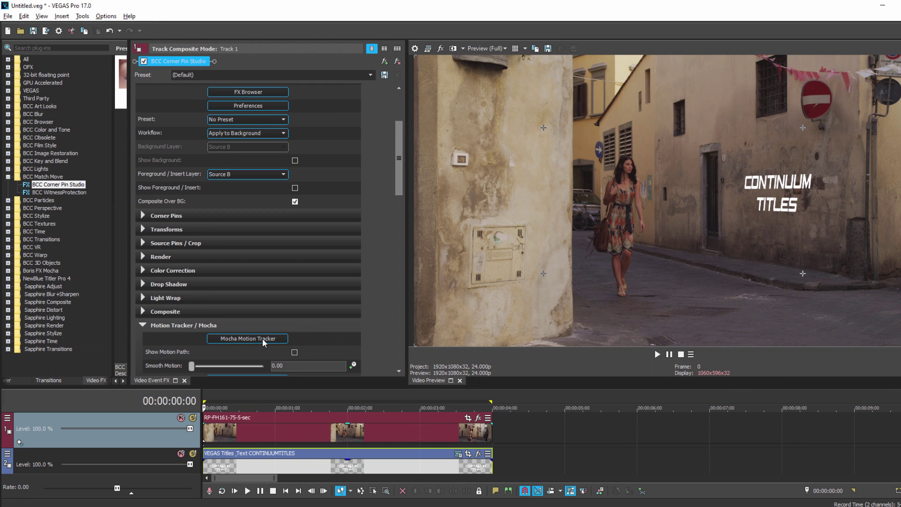
{"action": "left_click", "coordinate": [159, 229]}
{"action": "left_click_drag", "start_coordinate": [208, 274], "coordinate": [225, 259]}
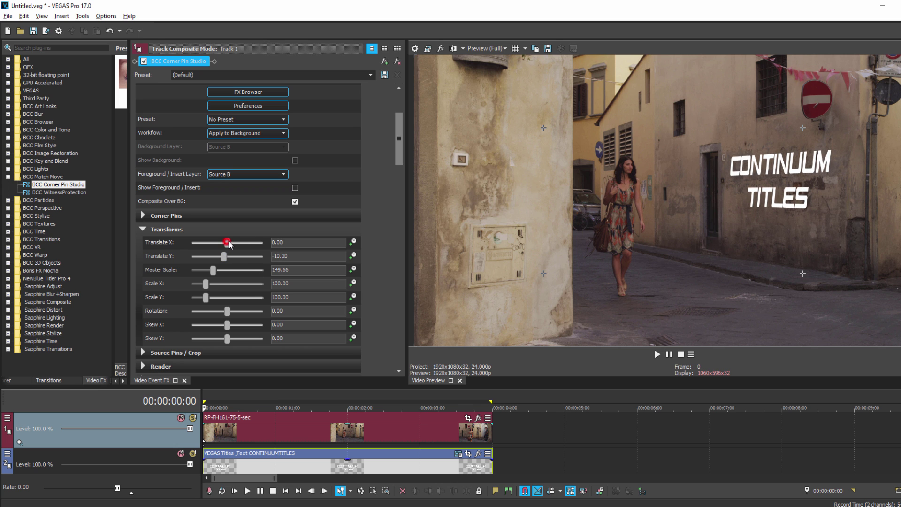
{"action": "left_click_drag", "start_coordinate": [227, 242], "coordinate": [228, 242]}
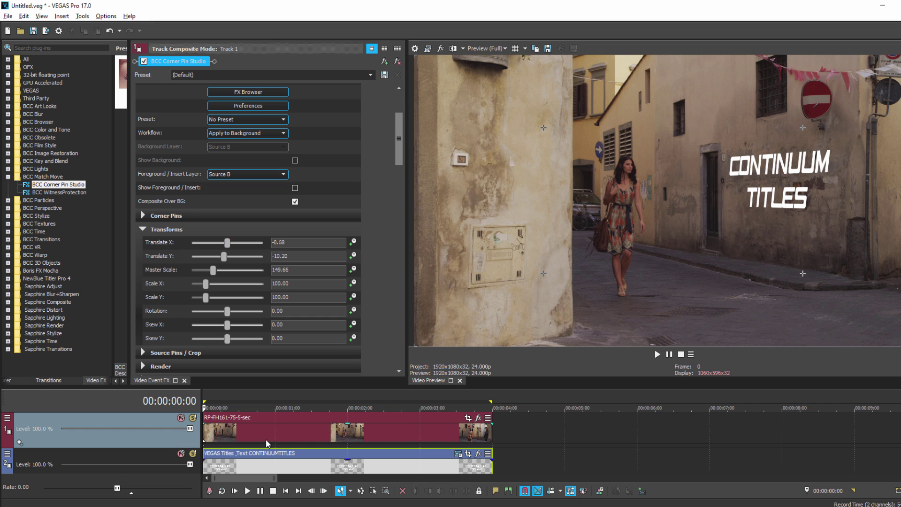
{"action": "left_click", "coordinate": [247, 490]}
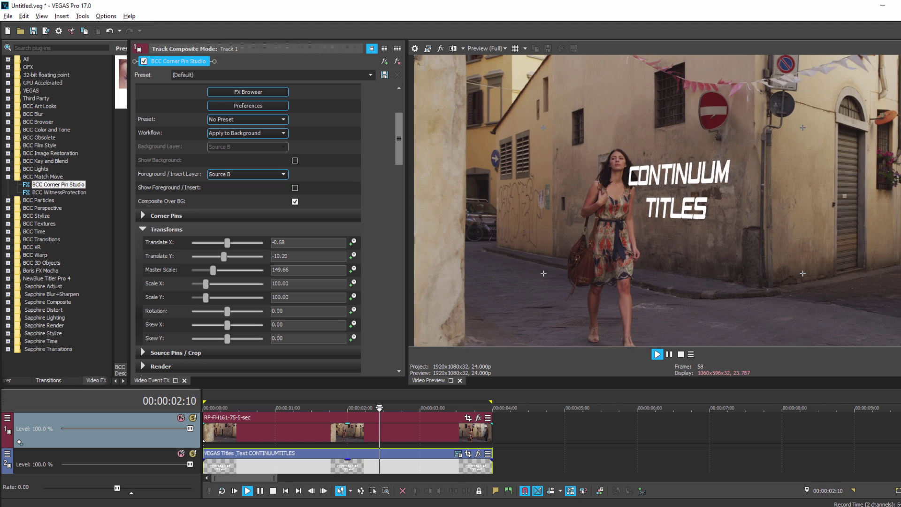
{"action": "key", "text": "Return"}
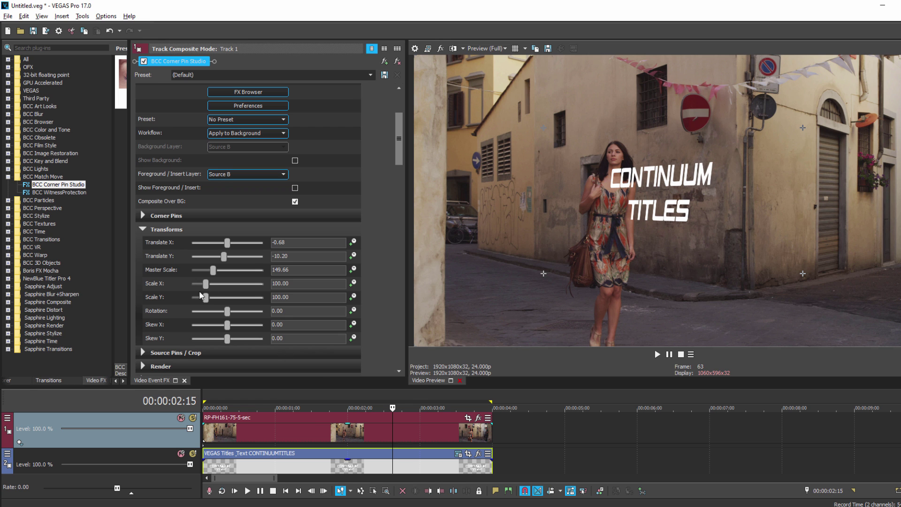
Collapse the Motion Tracker and Transforms groups, expand the PixelChooser / Mocha settings and launch the Mocha mask editor
{"action": "mouse_move", "coordinate": [397, 141]}
{"action": "left_mouse_down"}
{"action": "mouse_move", "coordinate": [392, 341]}
{"action": "mouse_move", "coordinate": [238, 334]}
{"action": "left_mouse_up"}
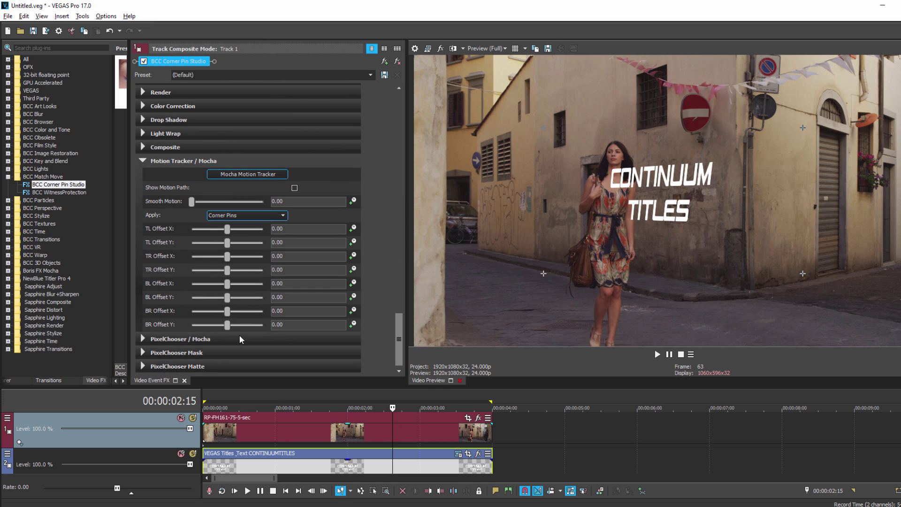
{"action": "left_click", "coordinate": [142, 161]}
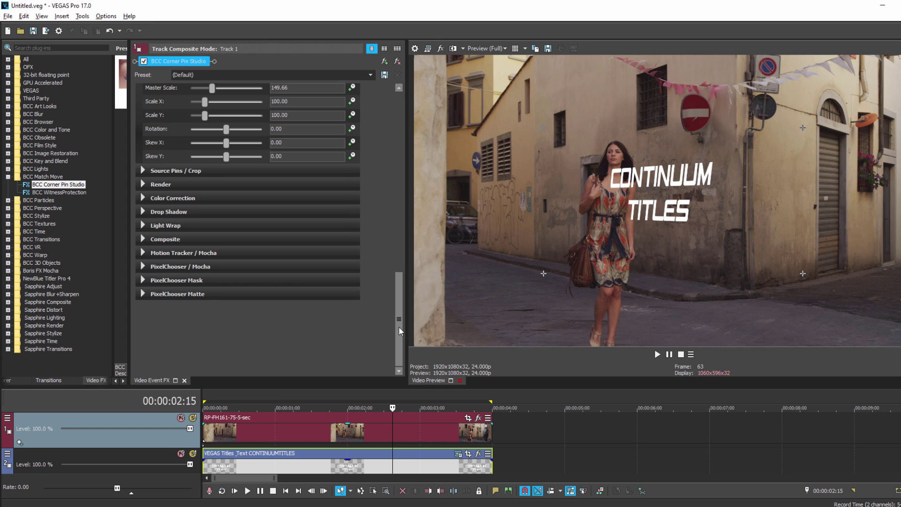
{"action": "left_click_drag", "start_coordinate": [399, 329], "coordinate": [311, 203]}
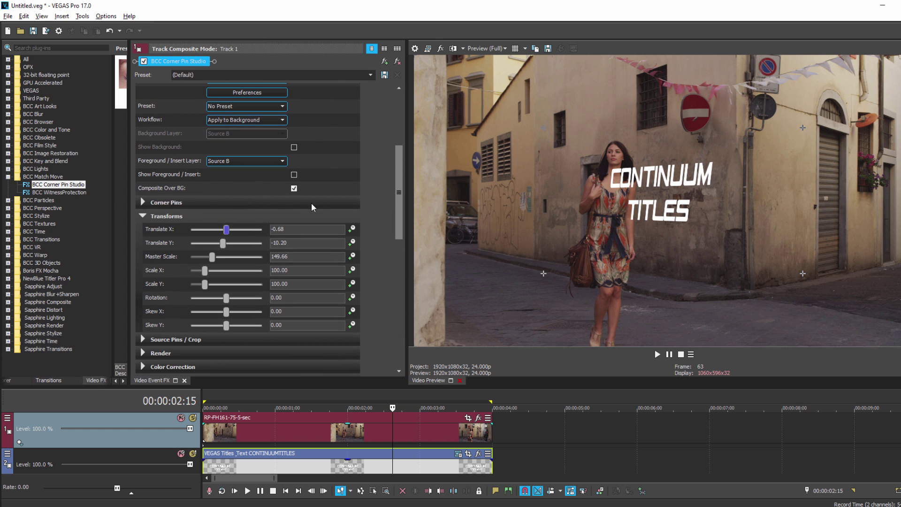
{"action": "left_click", "coordinate": [142, 215]}
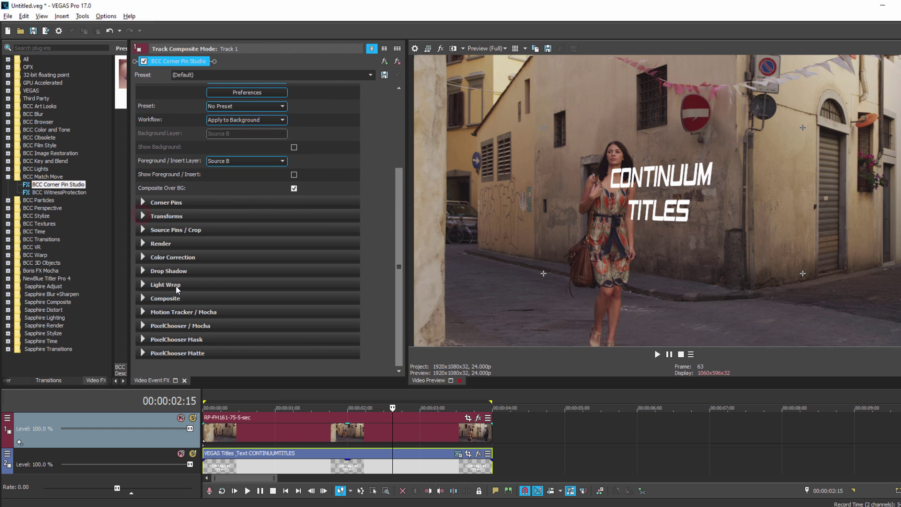
{"action": "left_click", "coordinate": [142, 326]}
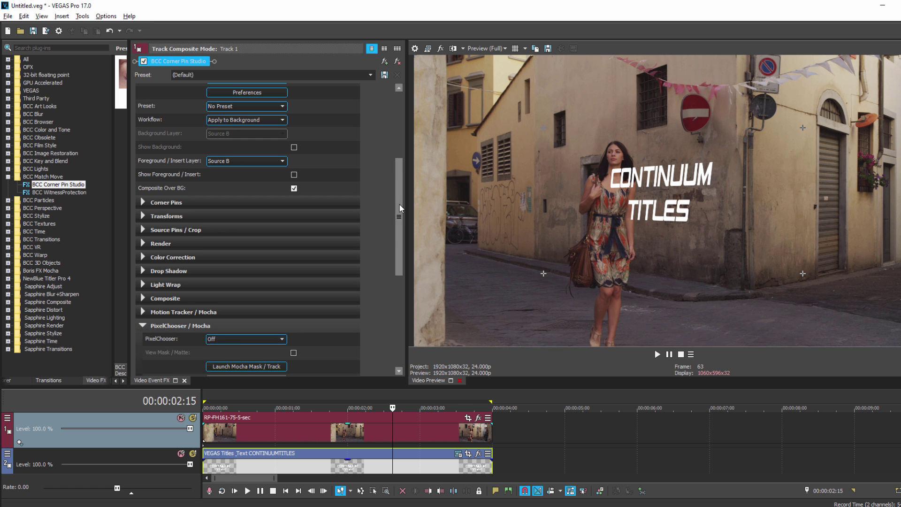
{"action": "left_click_drag", "start_coordinate": [398, 204], "coordinate": [394, 294]}
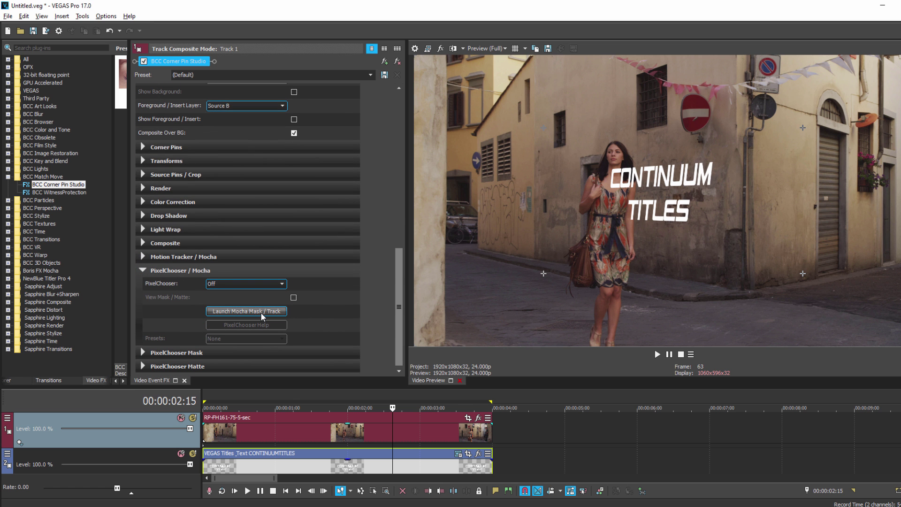
{"action": "left_click", "coordinate": [262, 312]}
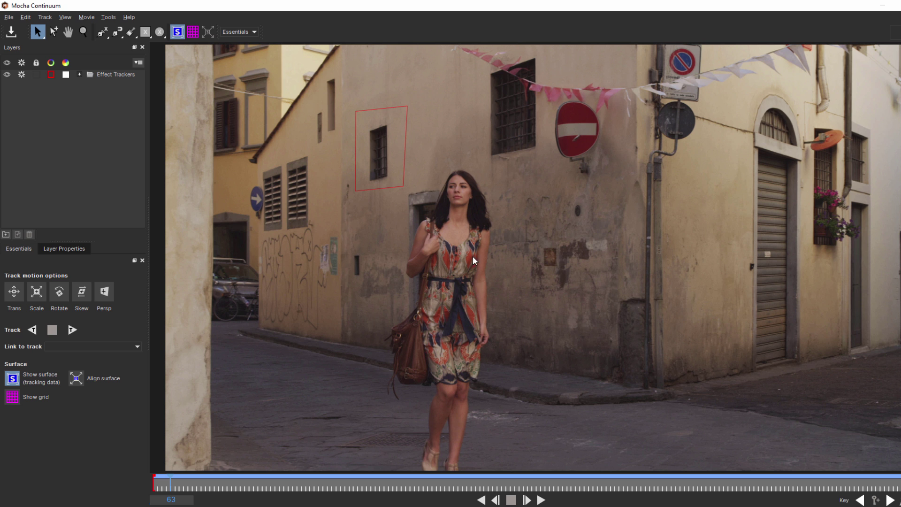
With no layer selected, paint a Quick Mask of radius 30 over the walking woman and her bag
{"action": "left_click", "coordinate": [64, 150]}
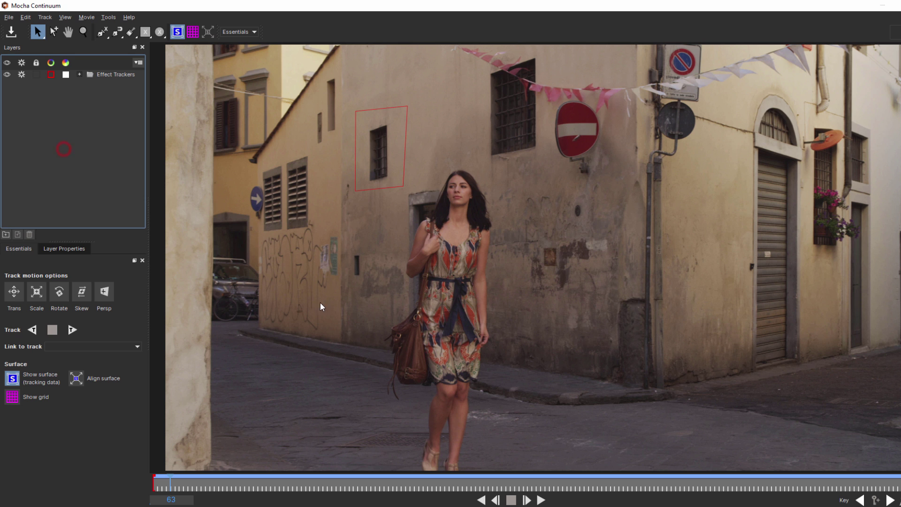
{"action": "left_click", "coordinate": [131, 32]}
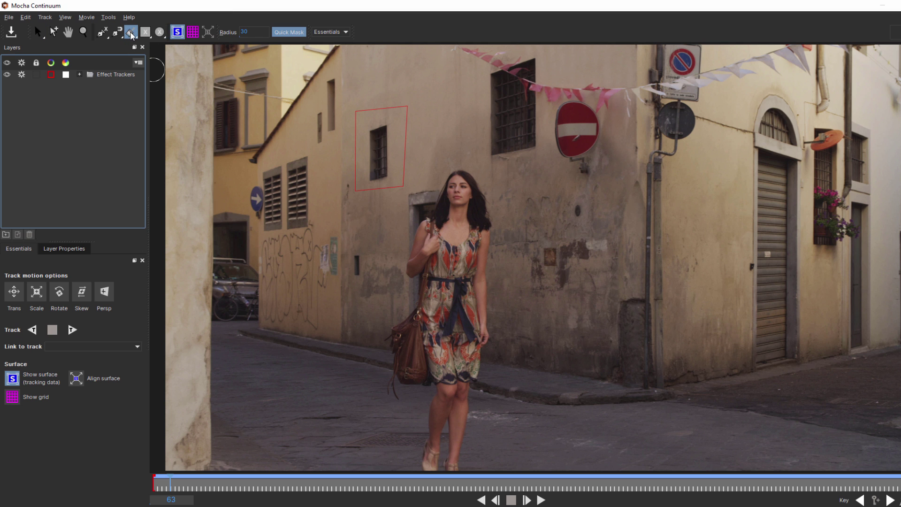
{"action": "mouse_move", "coordinate": [451, 186]}
{"action": "left_mouse_down"}
{"action": "mouse_move", "coordinate": [422, 275]}
{"action": "mouse_move", "coordinate": [421, 340]}
{"action": "mouse_move", "coordinate": [446, 380]}
{"action": "mouse_move", "coordinate": [472, 346]}
{"action": "mouse_move", "coordinate": [462, 179]}
{"action": "mouse_move", "coordinate": [464, 277]}
{"action": "left_mouse_up"}
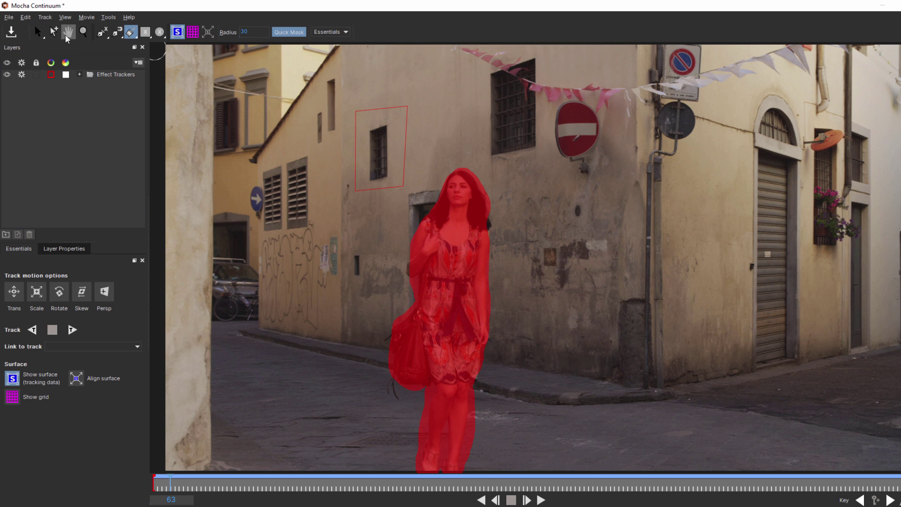
Track the woman's mask forward to frame 80 and refit its points around her arm, shoulder and bag
{"action": "left_click", "coordinate": [73, 330]}
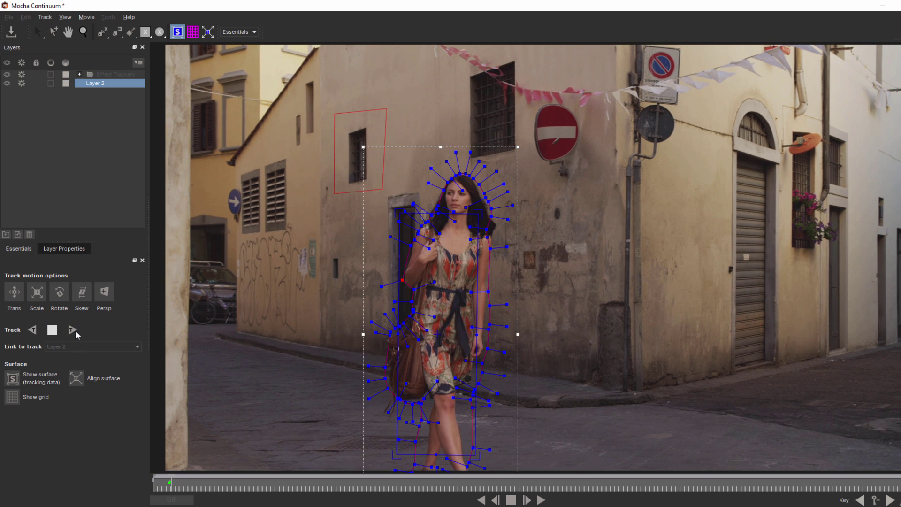
{"action": "left_click_drag", "start_coordinate": [369, 270], "coordinate": [434, 296]}
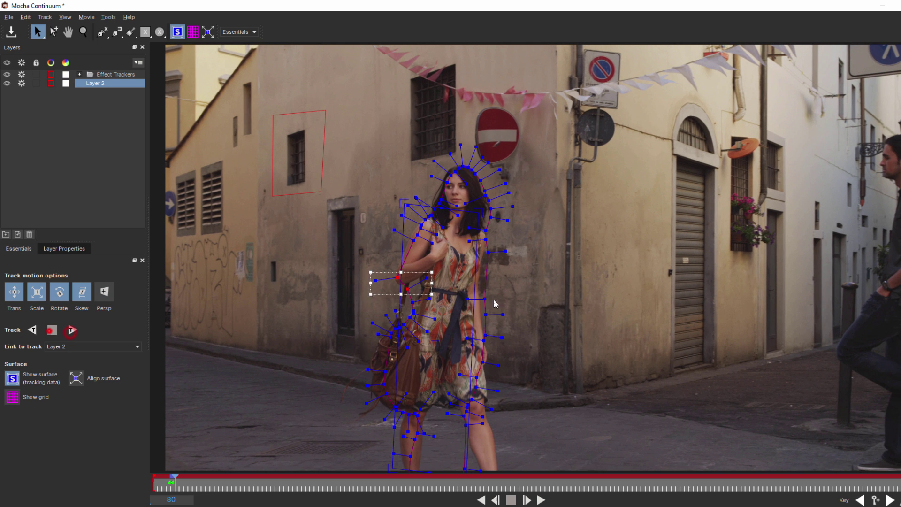
{"action": "left_click_drag", "start_coordinate": [380, 185], "coordinate": [434, 253]}
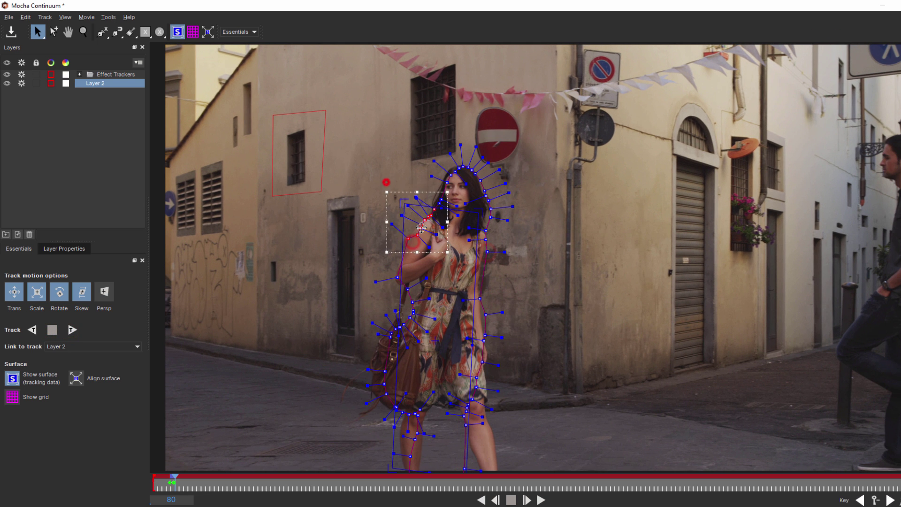
{"action": "left_click_drag", "start_coordinate": [443, 303], "coordinate": [359, 439]}
Continue tracking the mask forward to frame 95, refitting its points around her arm and bag at frame 88
{"action": "key", "text": "t"}
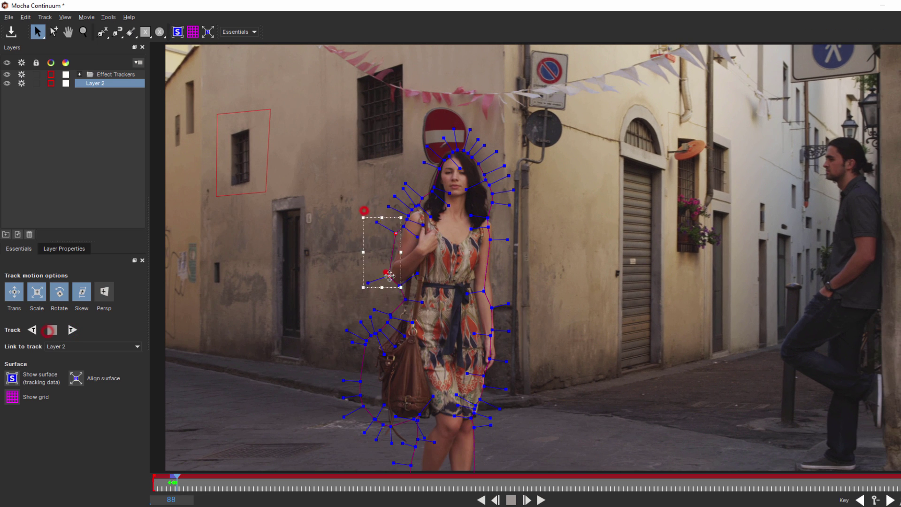
{"action": "left_click", "coordinate": [391, 286]}
{"action": "left_click_drag", "start_coordinate": [420, 305], "coordinate": [340, 448]}
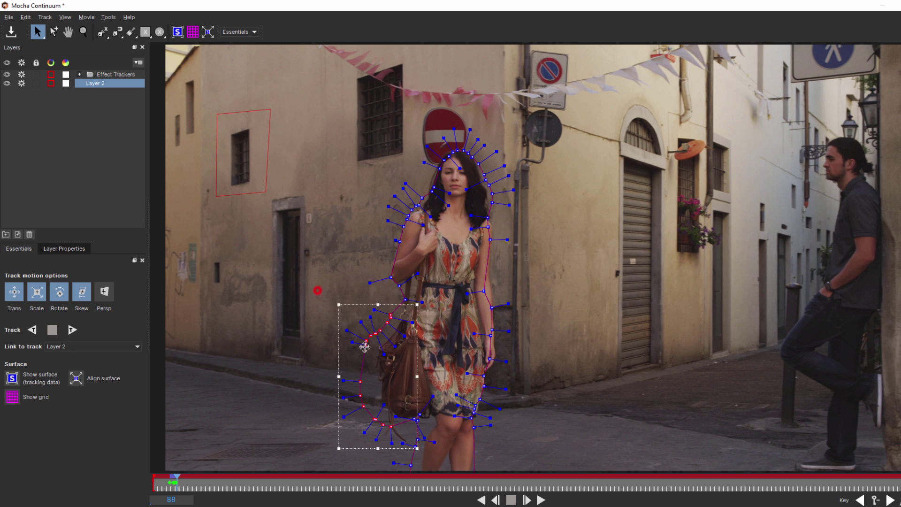
{"action": "left_click", "coordinate": [71, 330]}
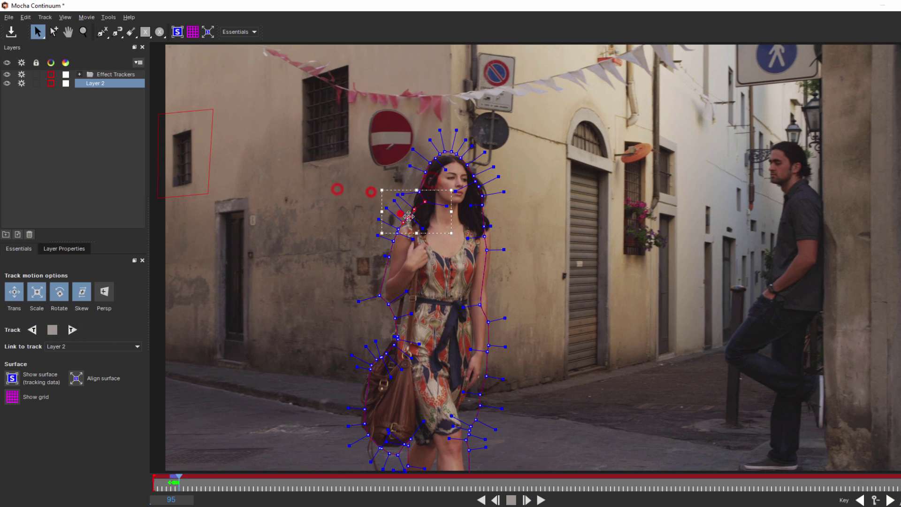
{"action": "left_click", "coordinate": [52, 329]}
Track the woman's mask backward, stopping at frame 58 to adjust its points, and save and close Mocha
{"action": "left_click", "coordinate": [32, 330]}
{"action": "left_click", "coordinate": [52, 330]}
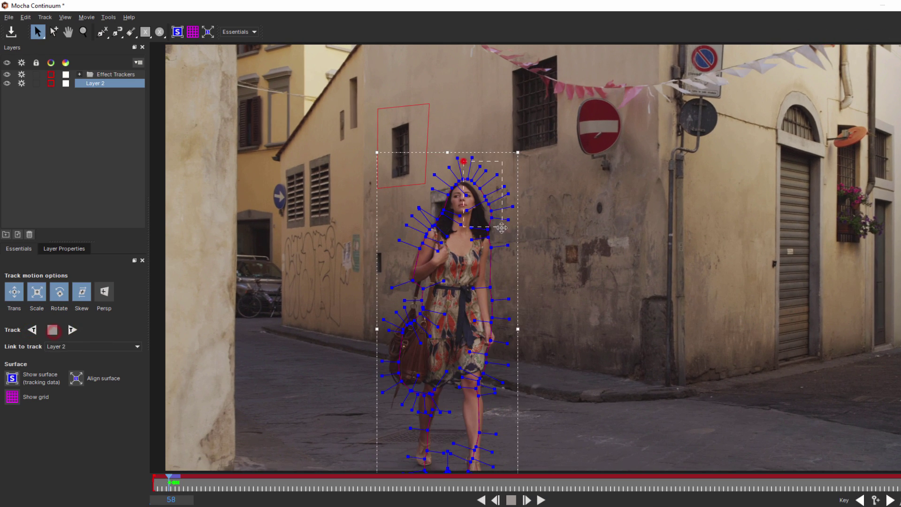
{"action": "key", "text": "z"}
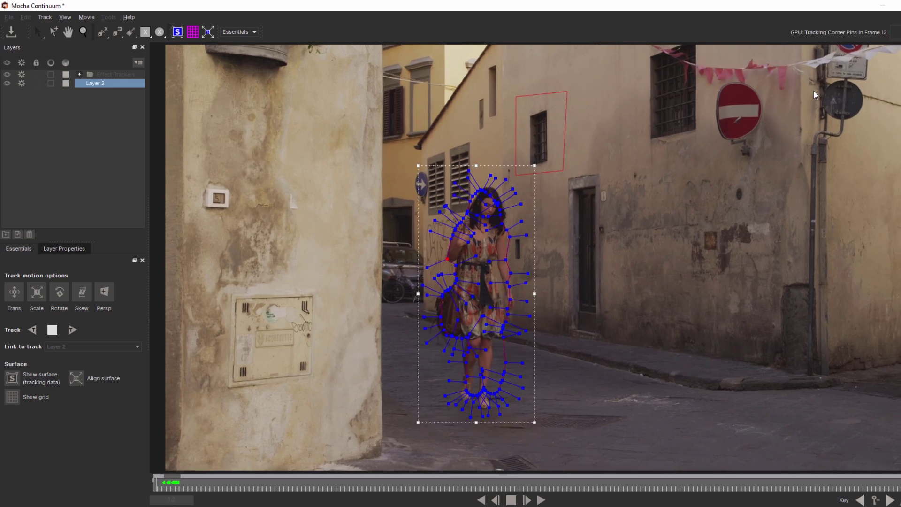
{"action": "key", "text": "t"}
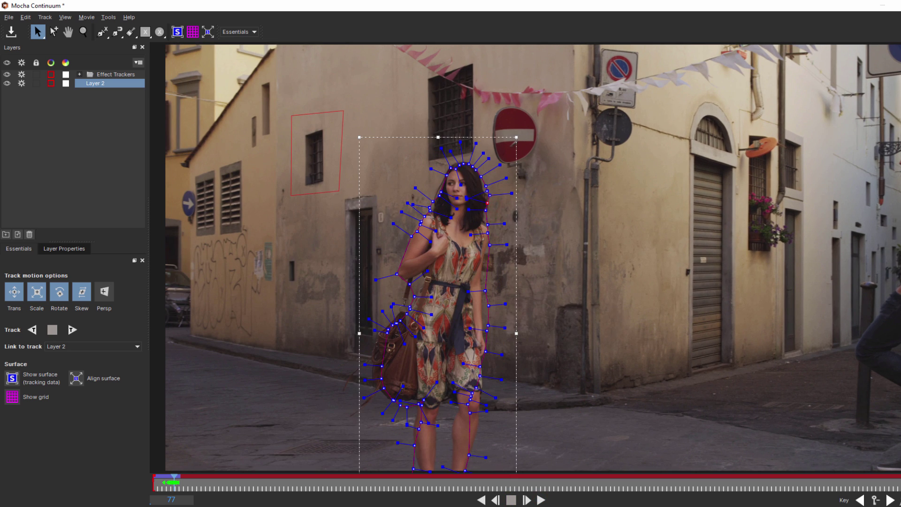
{"action": "key", "text": "alt+F4"}
{"action": "left_click", "coordinate": [609, 280]}
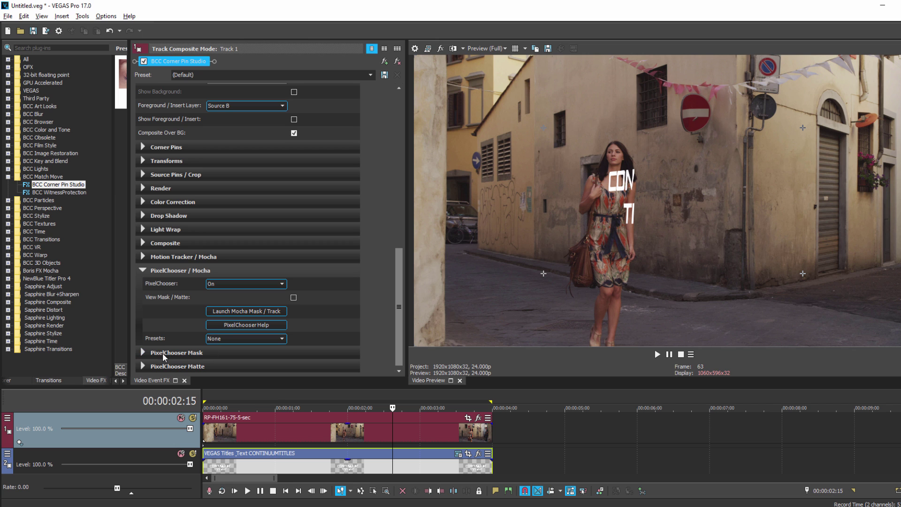
Turn on Invert Mask in the PixelChooser Mask settings so the text sits behind the woman
{"action": "left_click", "coordinate": [143, 352]}
{"action": "scroll", "coordinate": [334, 316], "scroll_direction": "down", "scroll_amount": 4}
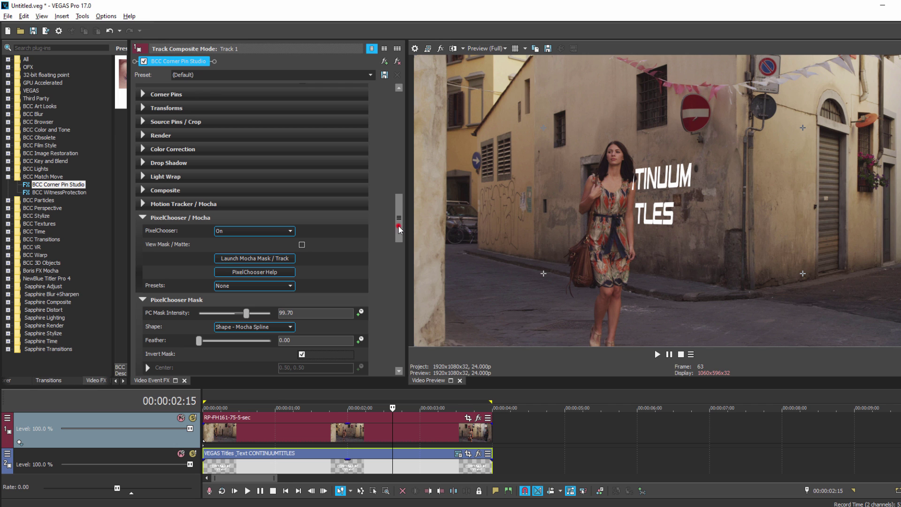
{"action": "left_click_drag", "start_coordinate": [398, 226], "coordinate": [398, 255]}
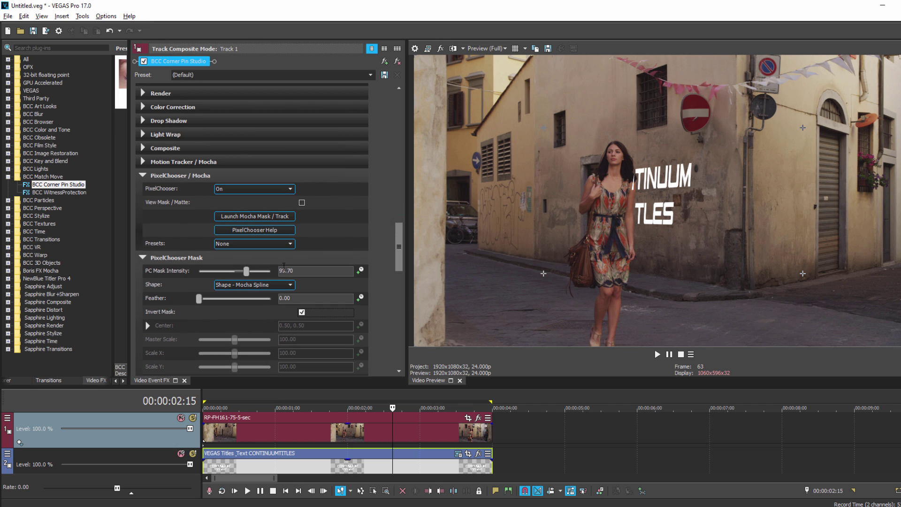
Reopen the Mocha mask at frame 63, adjust Layer 2's points beside the woman's hair and shoulder, and save and close Mocha
{"action": "left_click", "coordinate": [267, 218]}
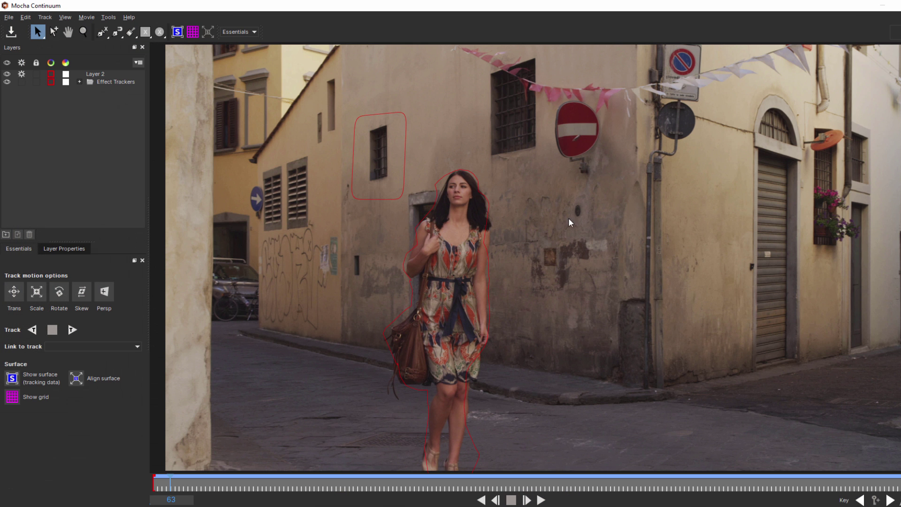
{"action": "left_click", "coordinate": [480, 243]}
{"action": "left_click_drag", "start_coordinate": [485, 241], "coordinate": [486, 247]}
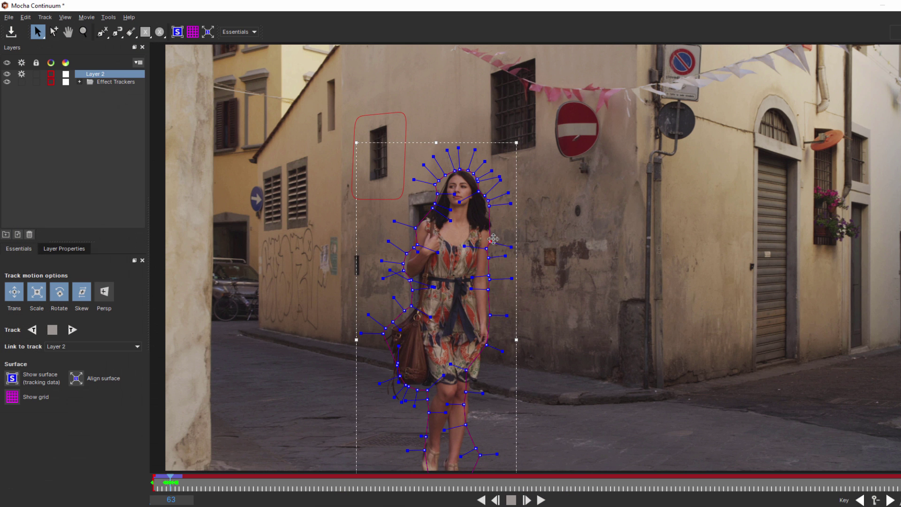
{"action": "left_click", "coordinate": [489, 205]}
{"action": "left_click", "coordinate": [493, 227]}
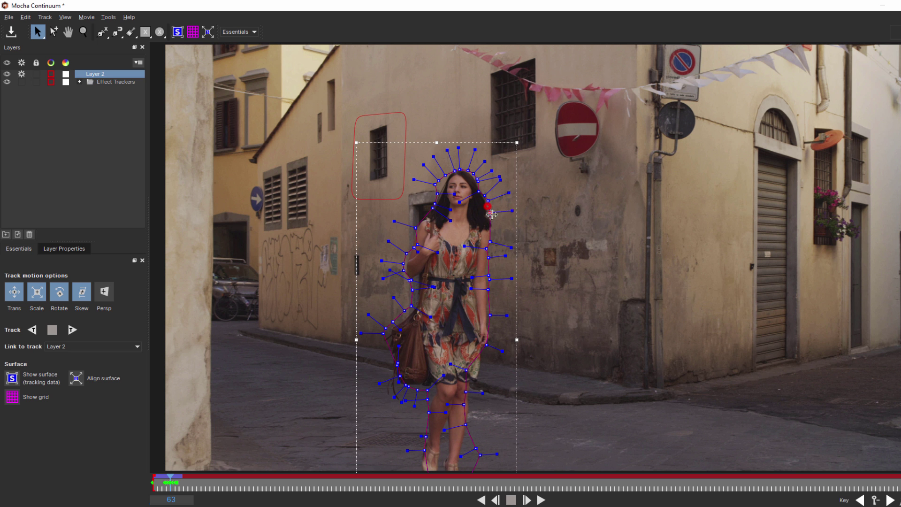
{"action": "left_click", "coordinate": [489, 203]}
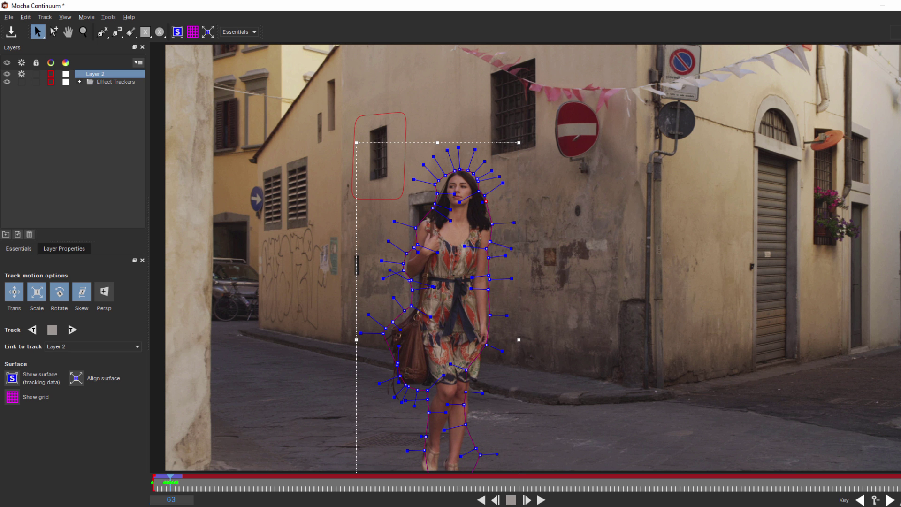
{"action": "key", "text": "alt+F4"}
{"action": "left_click", "coordinate": [607, 278]}
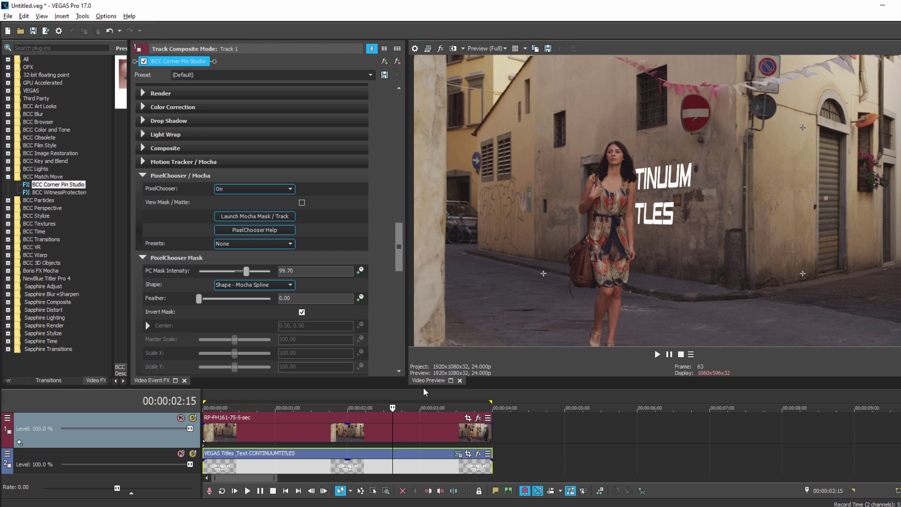
Set the PixelChooser Mask's Feather to 1.00
{"action": "left_click_drag", "start_coordinate": [395, 257], "coordinate": [393, 299]}
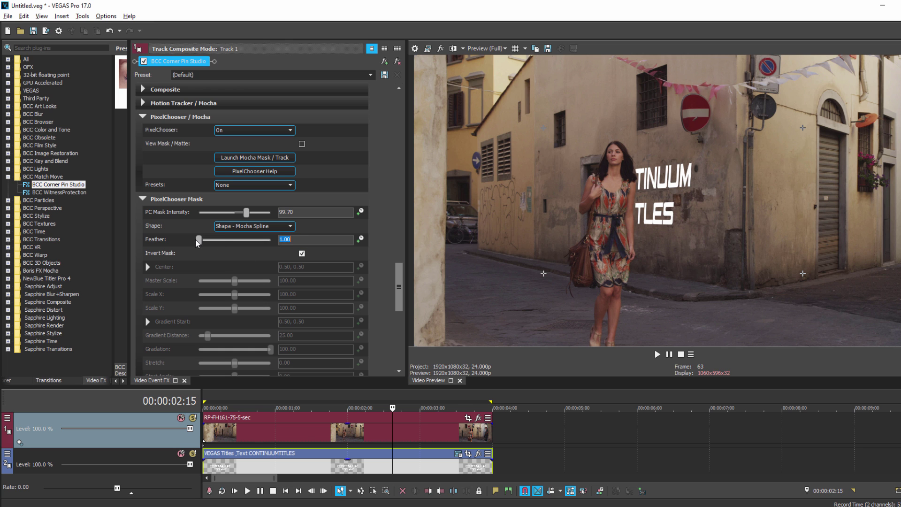
{"action": "mouse_move", "coordinate": [196, 240]}
{"action": "left_mouse_down"}
{"action": "mouse_move", "coordinate": [208, 241]}
{"action": "mouse_move", "coordinate": [199, 240]}
{"action": "left_mouse_up"}
{"action": "left_click_drag", "start_coordinate": [291, 240], "coordinate": [280, 241]}
Collapse the PixelChooser Mask settings and turn on Light Wrap for the text insert
{"action": "left_click", "coordinate": [143, 199]}
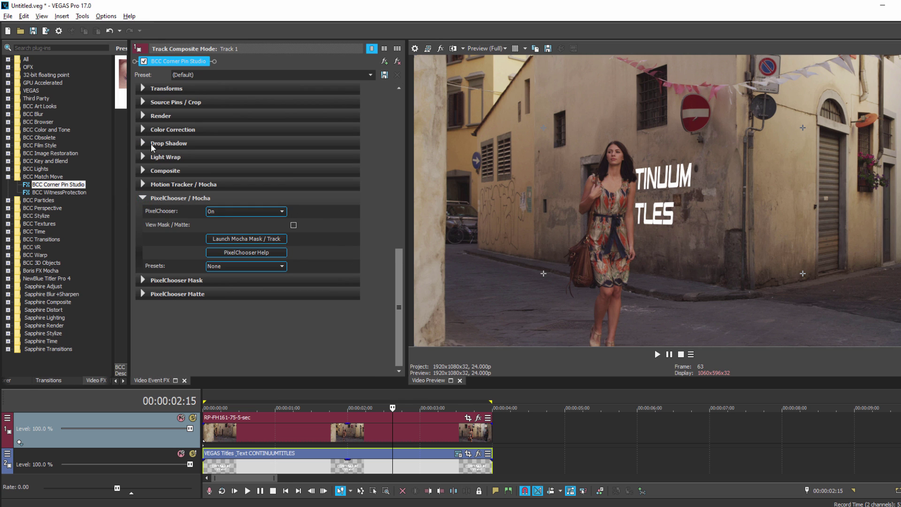
{"action": "left_click", "coordinate": [144, 157]}
{"action": "left_click", "coordinate": [298, 170]}
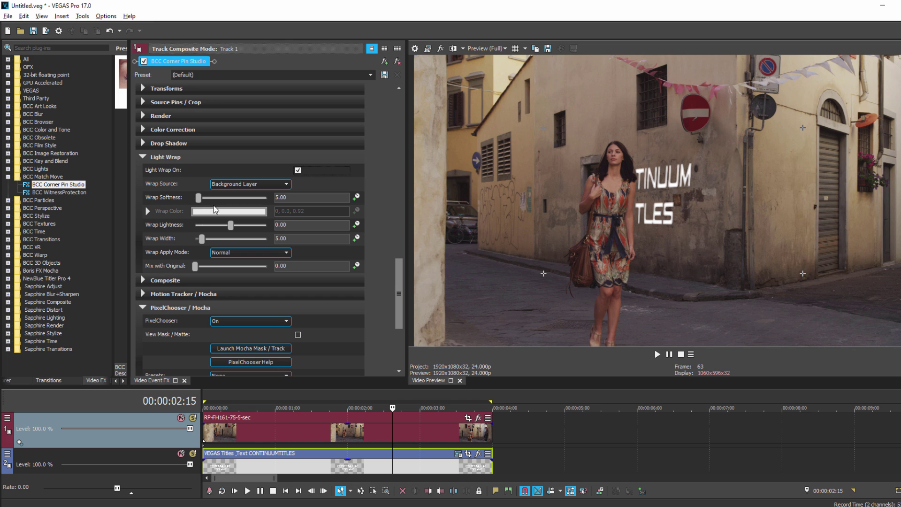
Set the Light Wrap's Wrap Softness to 6.12, move the playhead to frame 37, and collapse the Light Wrap settings
{"action": "mouse_move", "coordinate": [201, 196]}
{"action": "left_mouse_down"}
{"action": "mouse_move", "coordinate": [256, 198]}
{"action": "mouse_move", "coordinate": [203, 206]}
{"action": "left_mouse_up"}
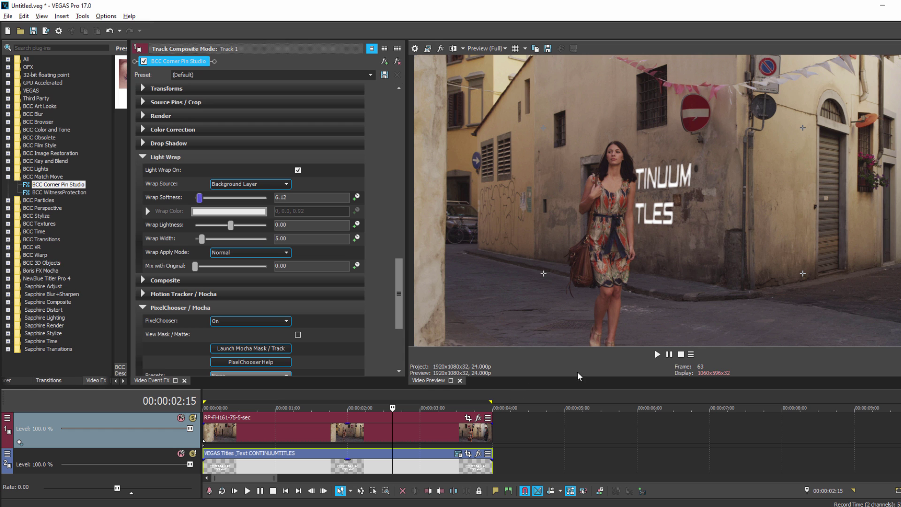
{"action": "left_click", "coordinate": [316, 408]}
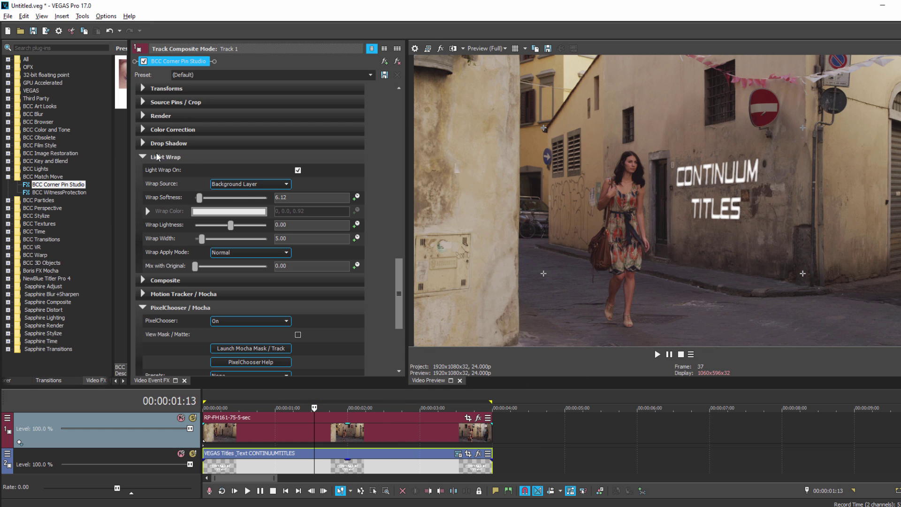
{"action": "left_click", "coordinate": [143, 156]}
Set the Composite Apply Mode to Overlay so the text blends into the wall
{"action": "left_click", "coordinate": [143, 172]}
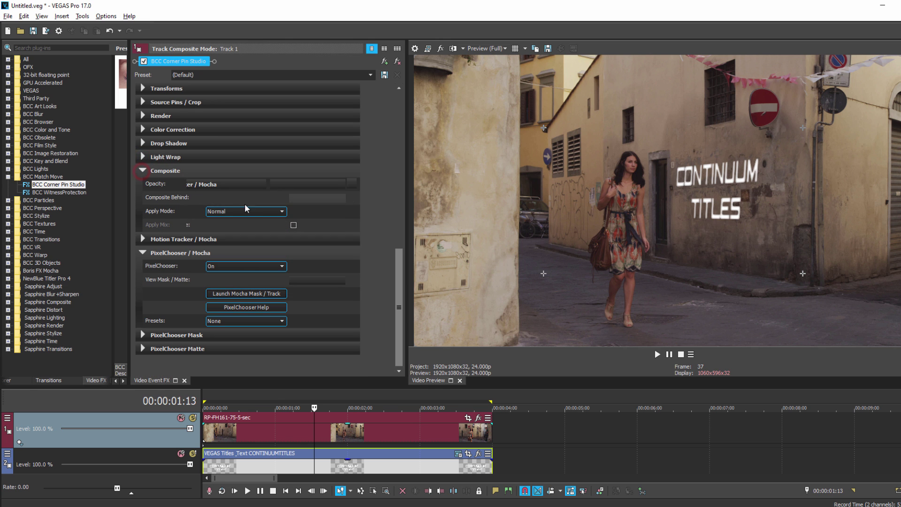
{"action": "left_click", "coordinate": [282, 211]}
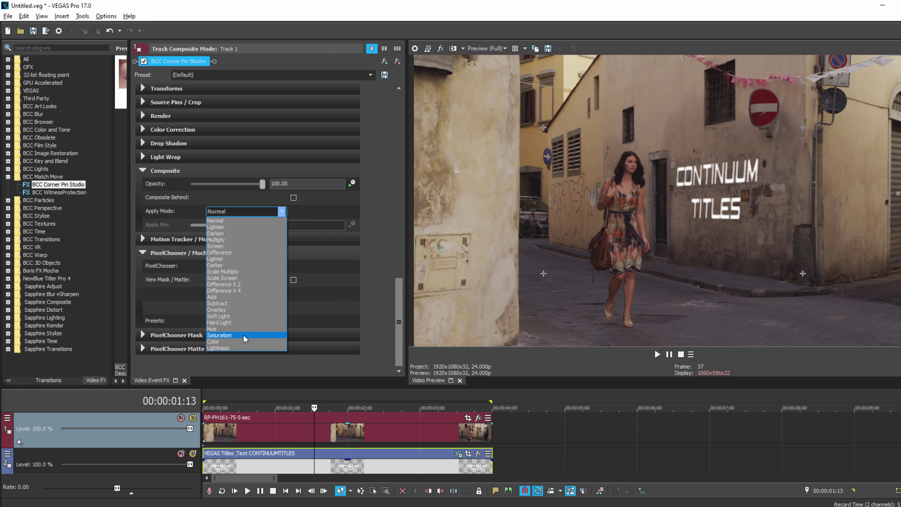
{"action": "left_click", "coordinate": [239, 310]}
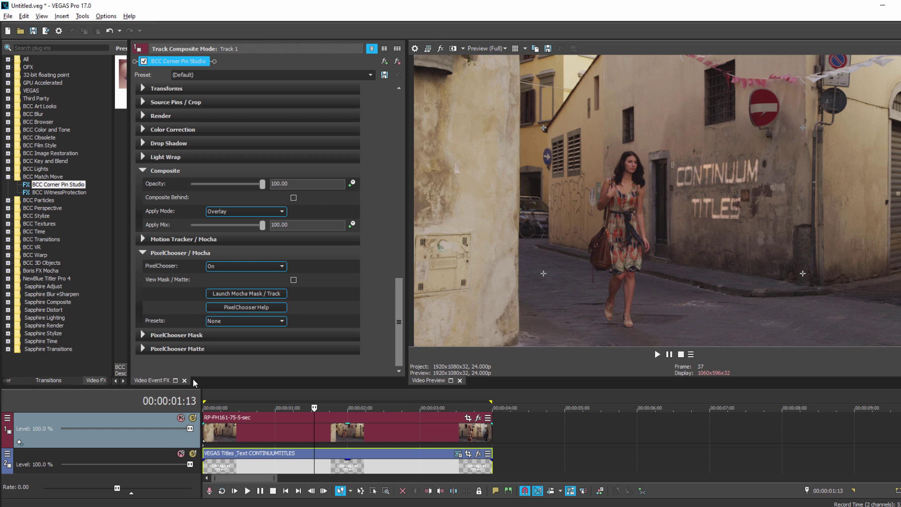
Play back the clip to check how the overlaid text sits on the wall behind the woman
{"action": "key", "text": "space"}
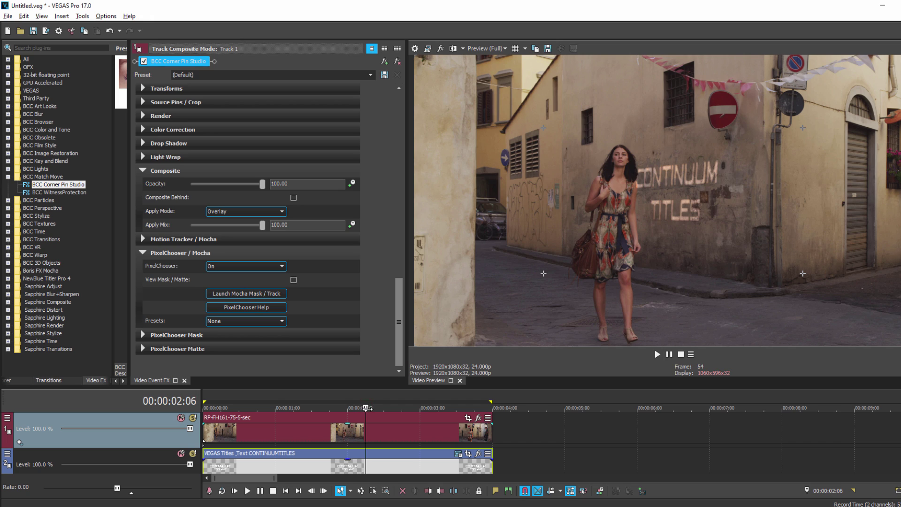
{"action": "key", "text": "space"}
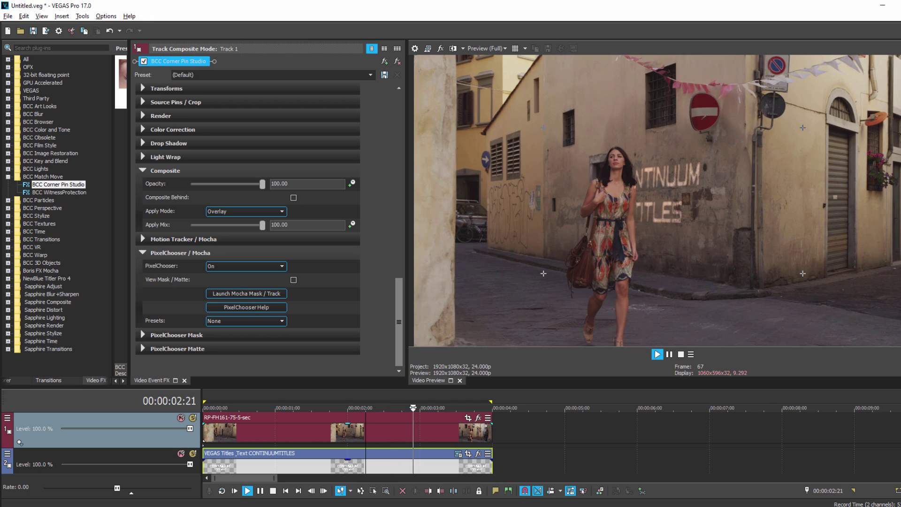
{"action": "key", "text": "space"}
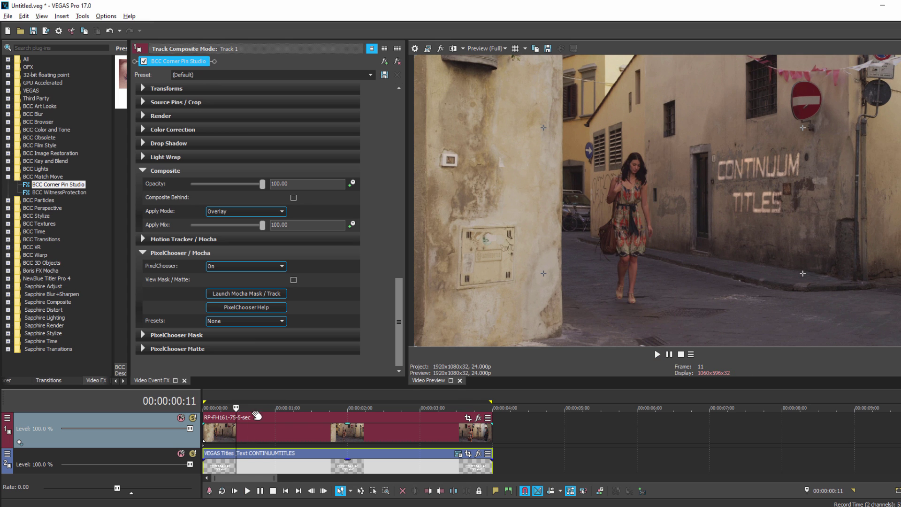
Try a drop shadow on the text insert, and turn it off again
{"action": "left_click", "coordinate": [142, 144]}
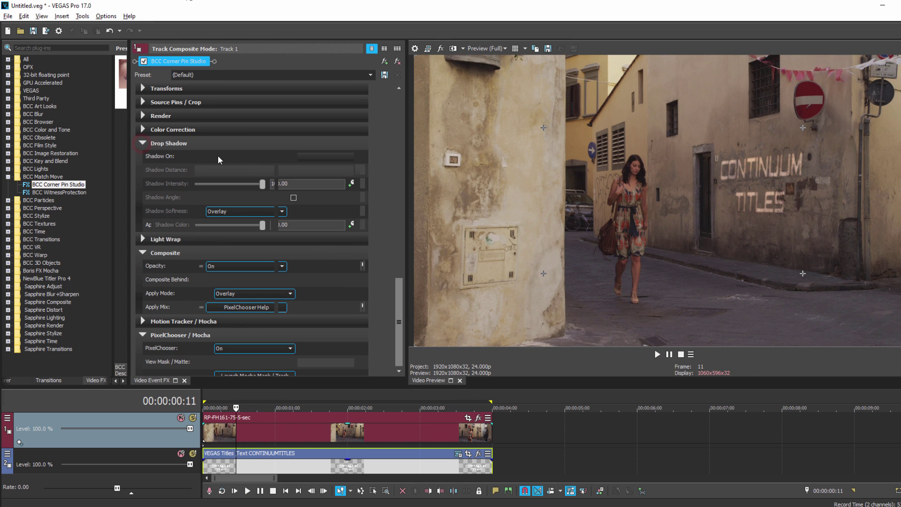
{"action": "left_click", "coordinate": [302, 156]}
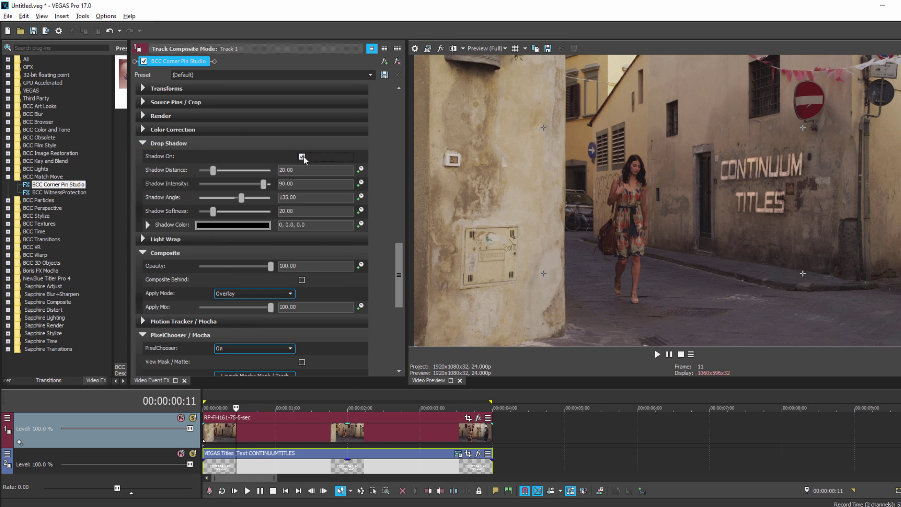
{"action": "left_click", "coordinate": [301, 156]}
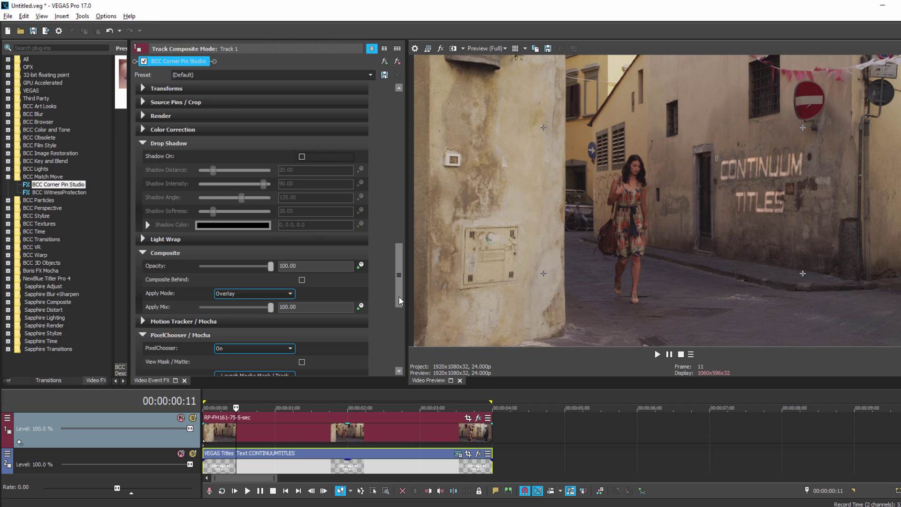